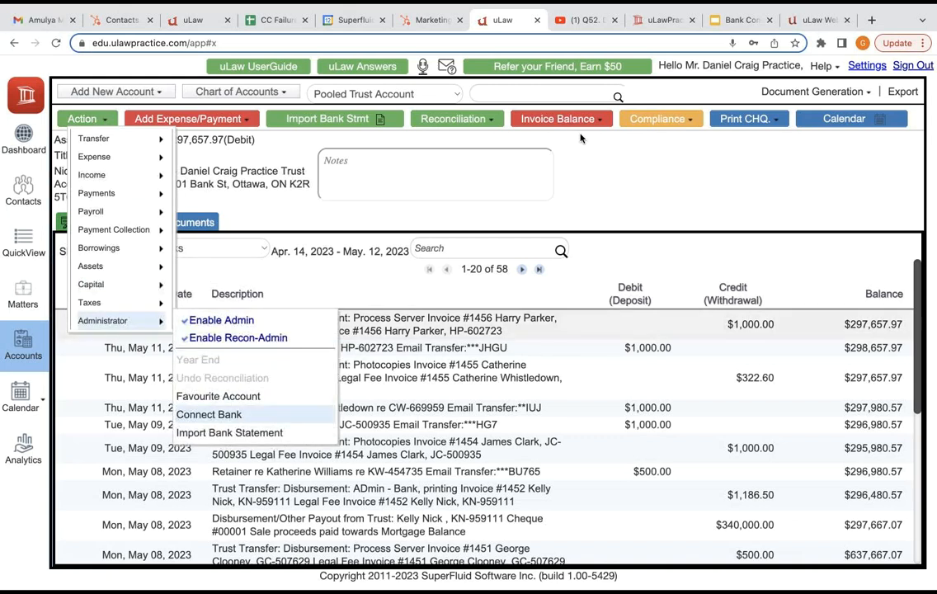
- Open the bank connection settings and submit them with TD Canada Trust Plaid Saving linked to the pooled trust account
click(209, 414)
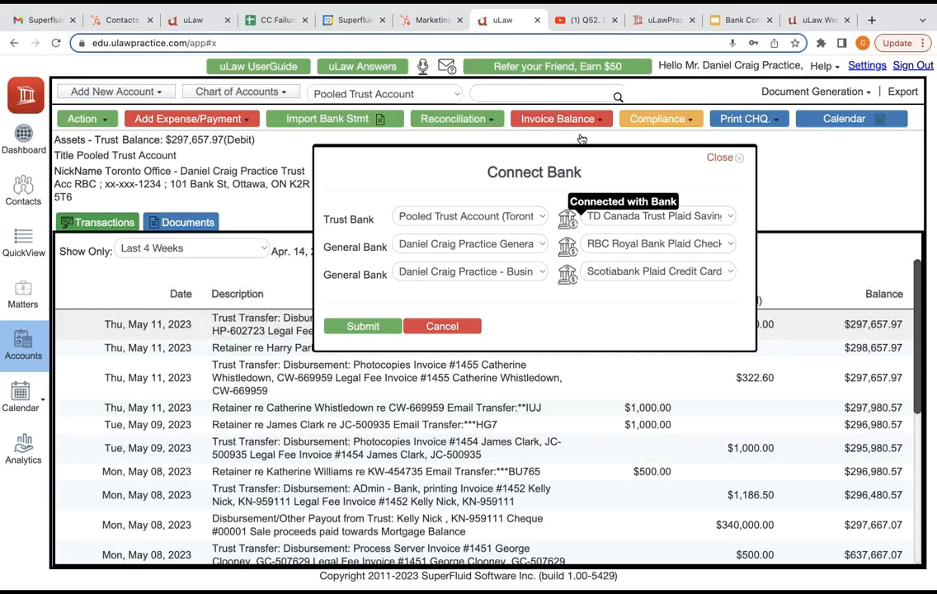
click(602, 216)
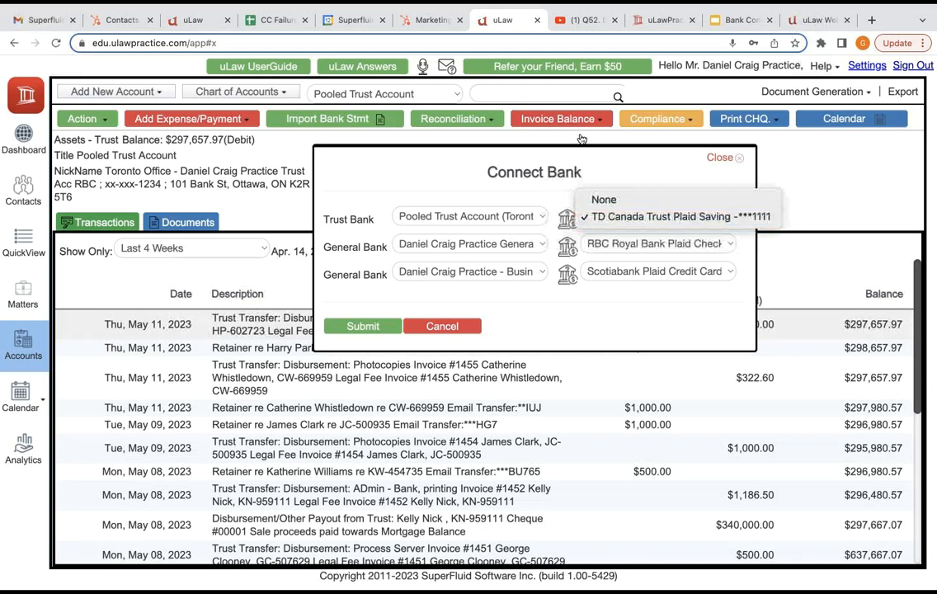
click(582, 138)
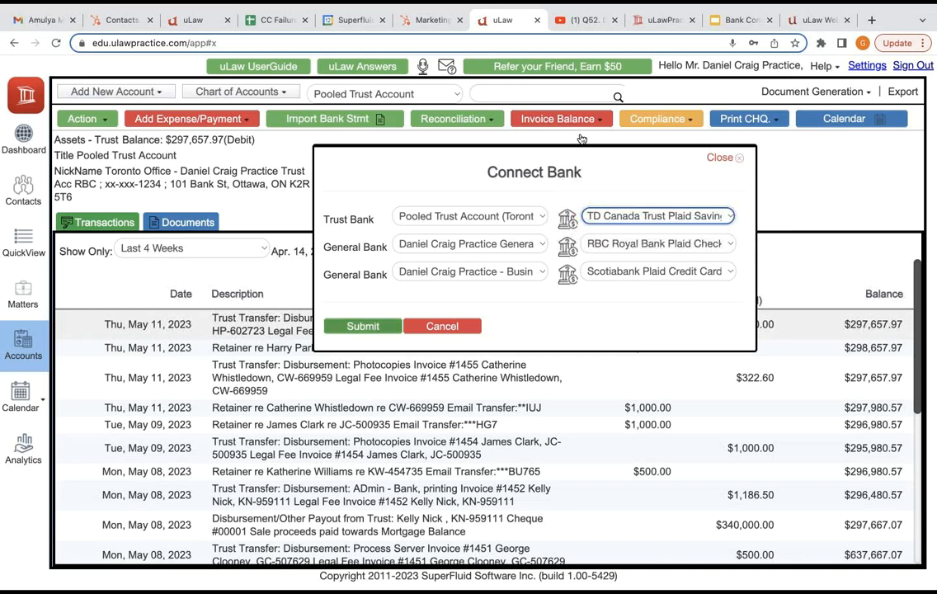
click(363, 326)
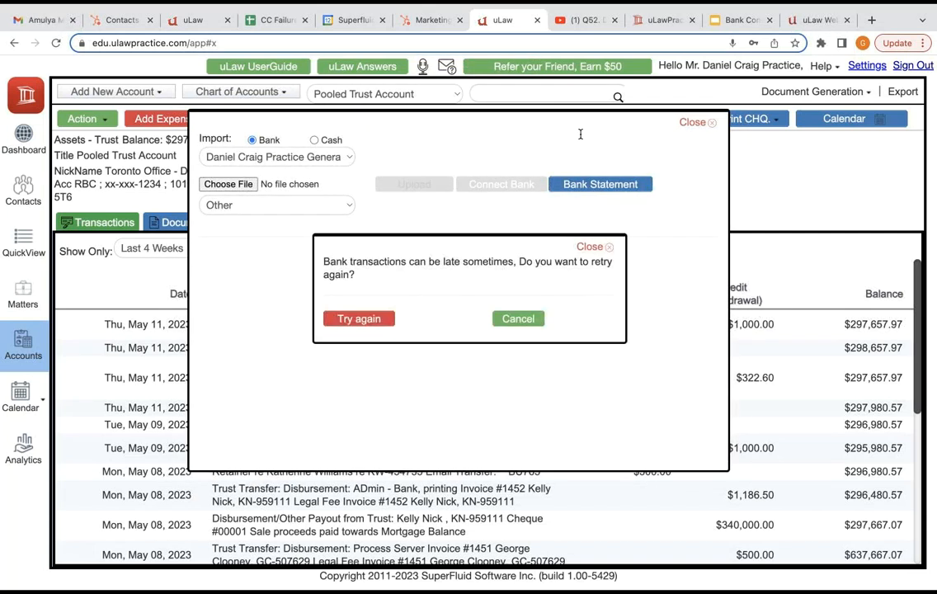
- Cancel the bank transaction retry and load the business credit card account's transactions in the statement import
click(518, 319)
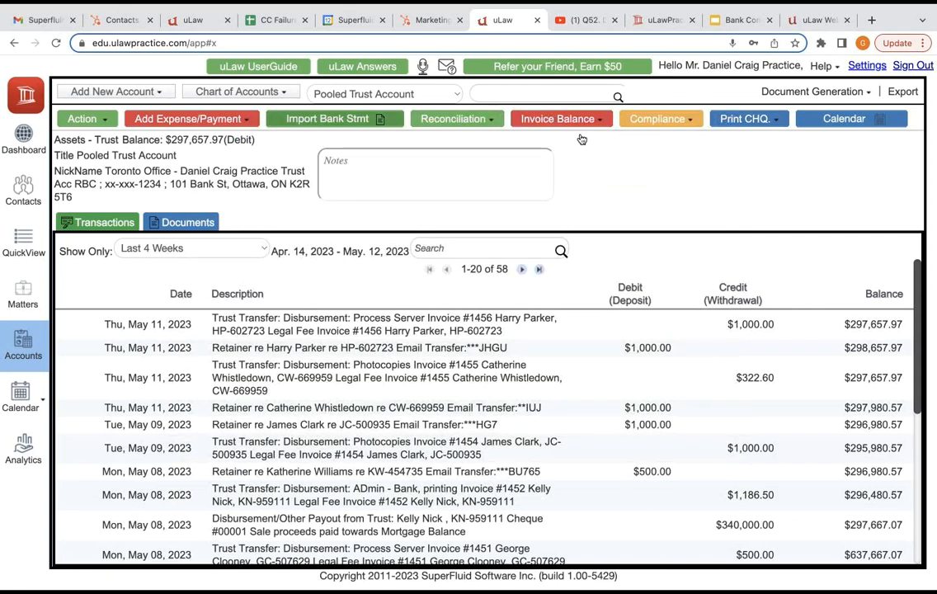
key(space)
key(Down)
key(Return)
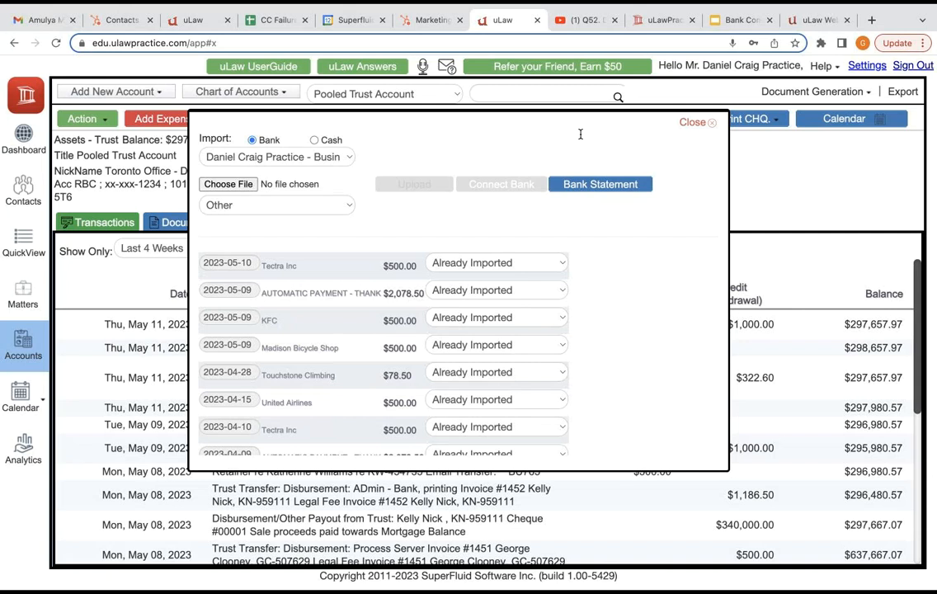
- Reset the 2023-05-10 Tectra Inc transaction to Take Action and assign it to Office Expenses
click(498, 263)
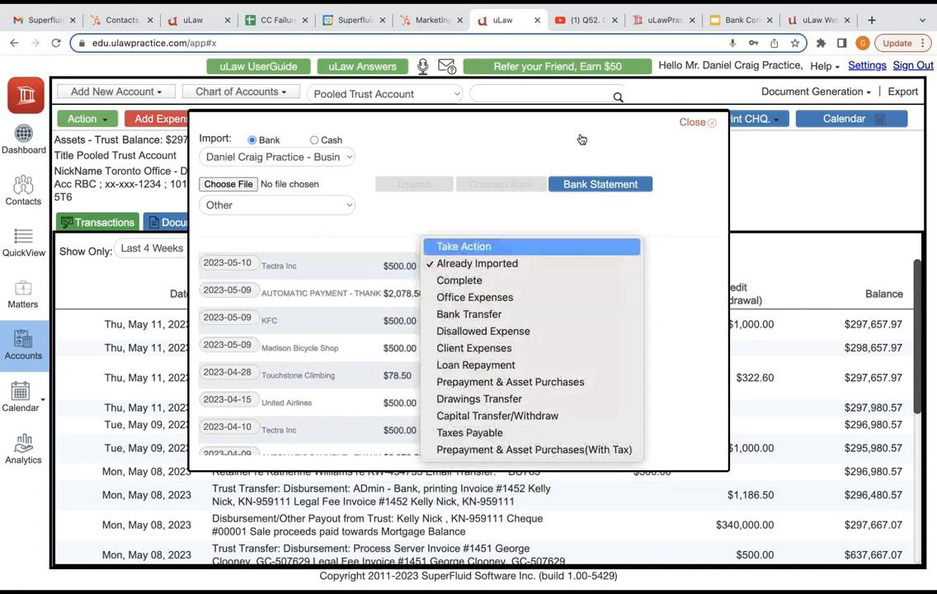
click(463, 247)
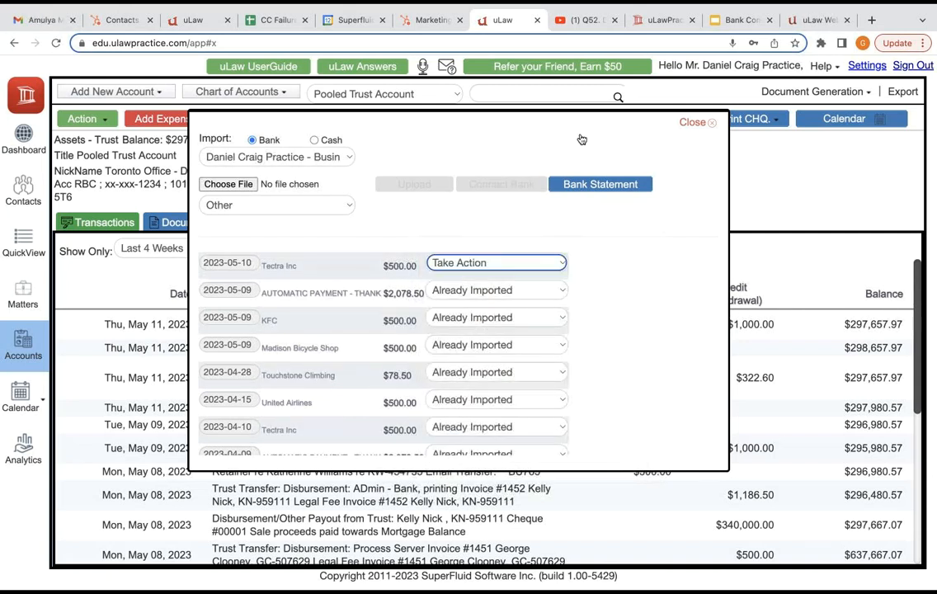
click(498, 263)
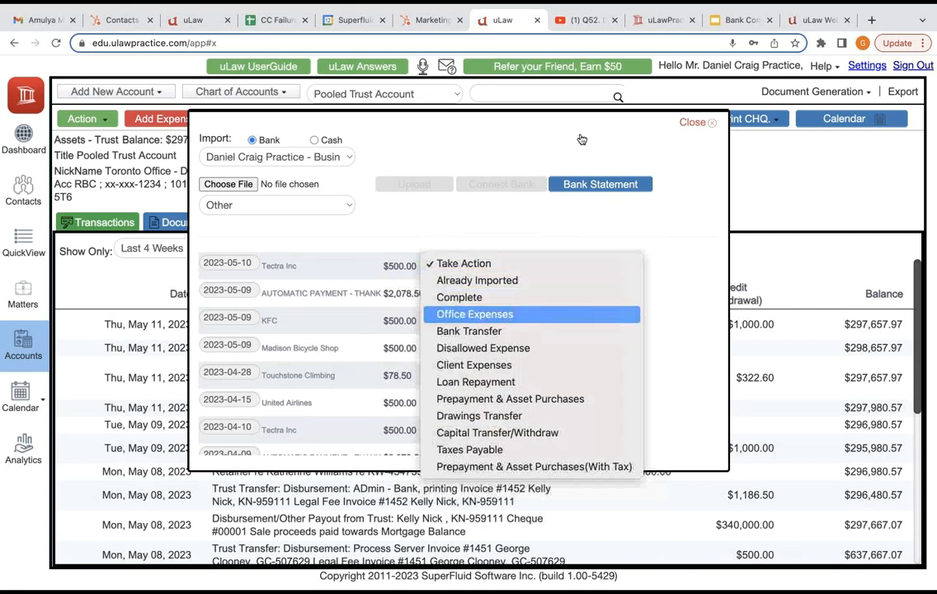
click(474, 313)
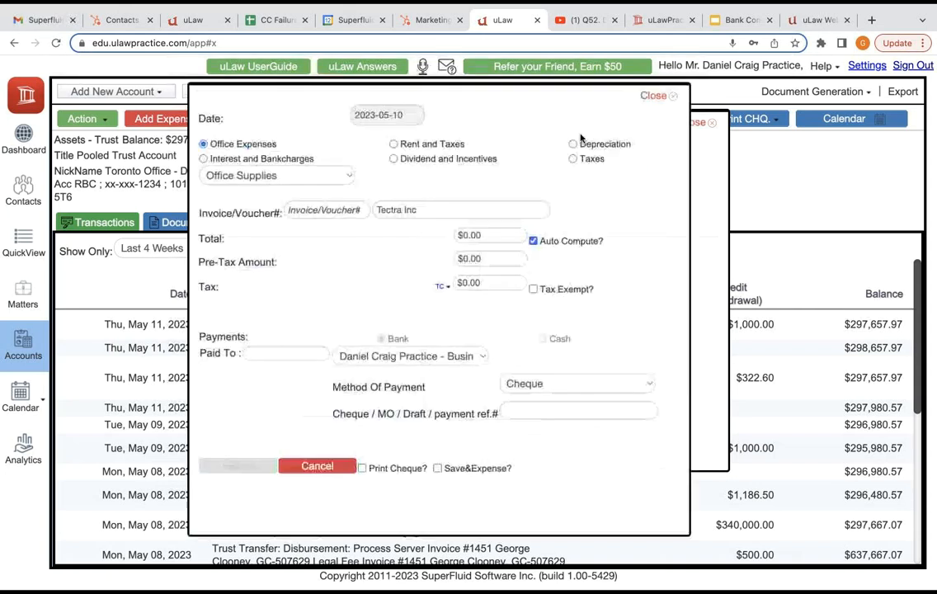
- Categorize the Tectra Inc expense as Miscellaneous, set its payment method to Wire Transfer, and submit it
click(277, 175)
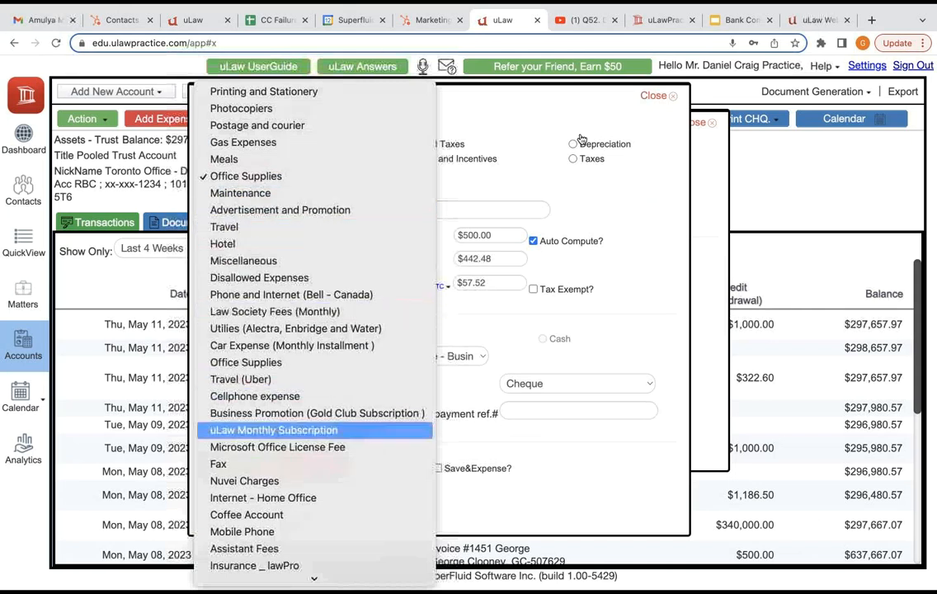
click(243, 261)
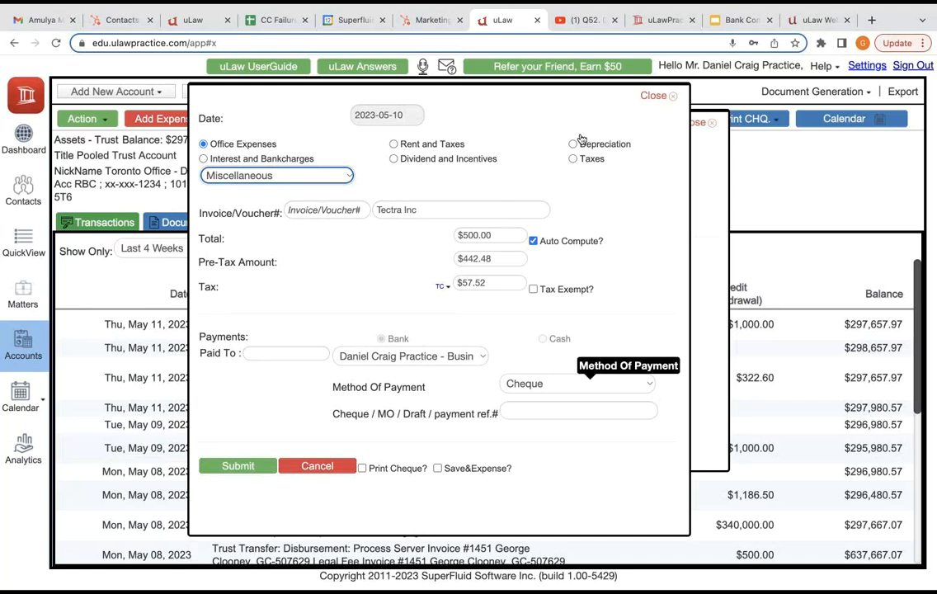
click(589, 384)
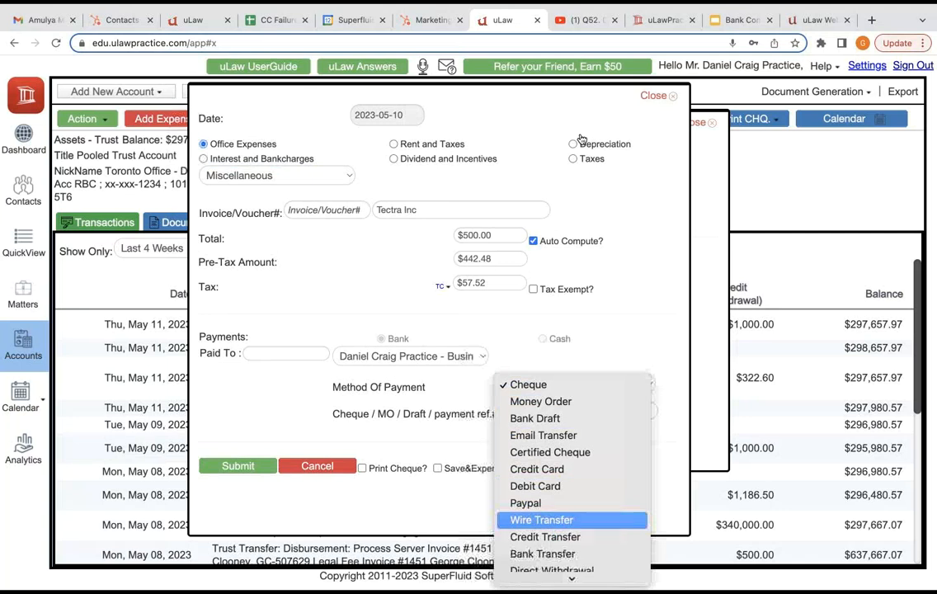
click(541, 519)
click(238, 466)
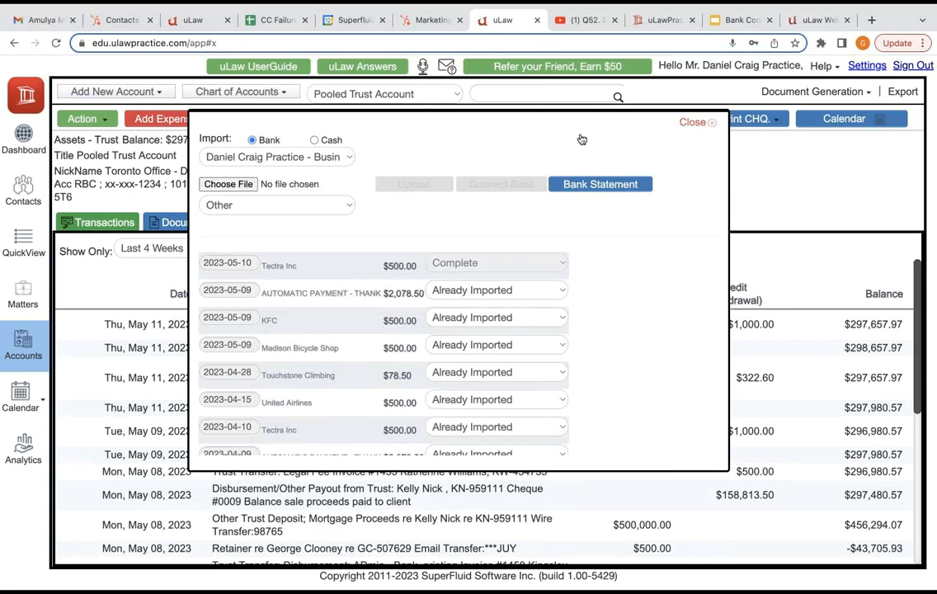
- Try setting up a statement file import for the Not In Use savings account with the RBC format, and close it
click(581, 139)
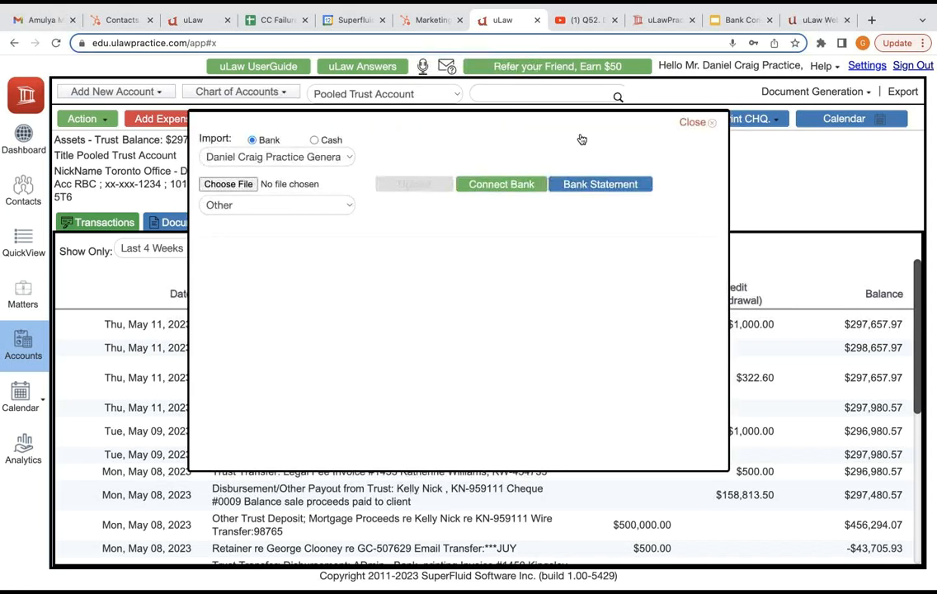
click(277, 157)
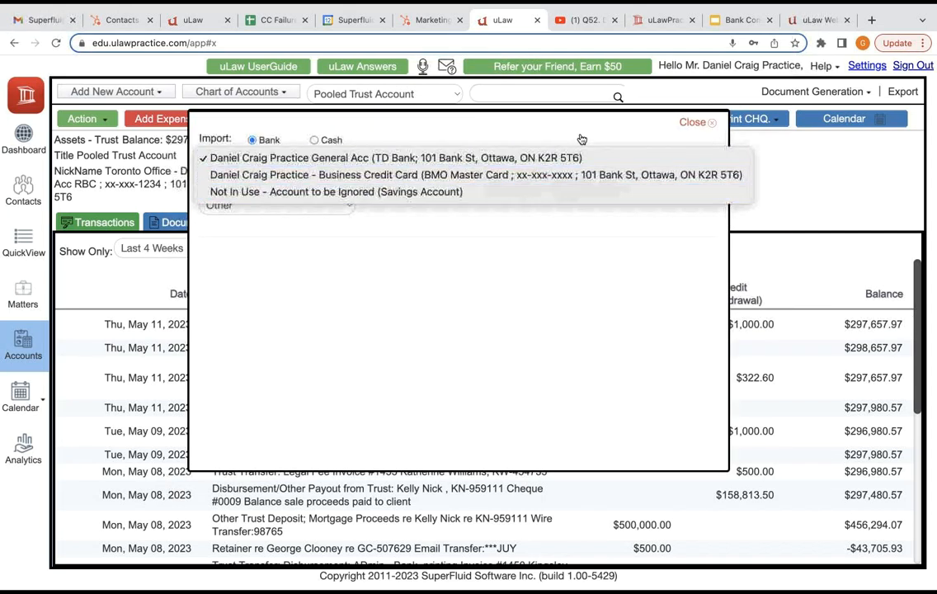
key(Return)
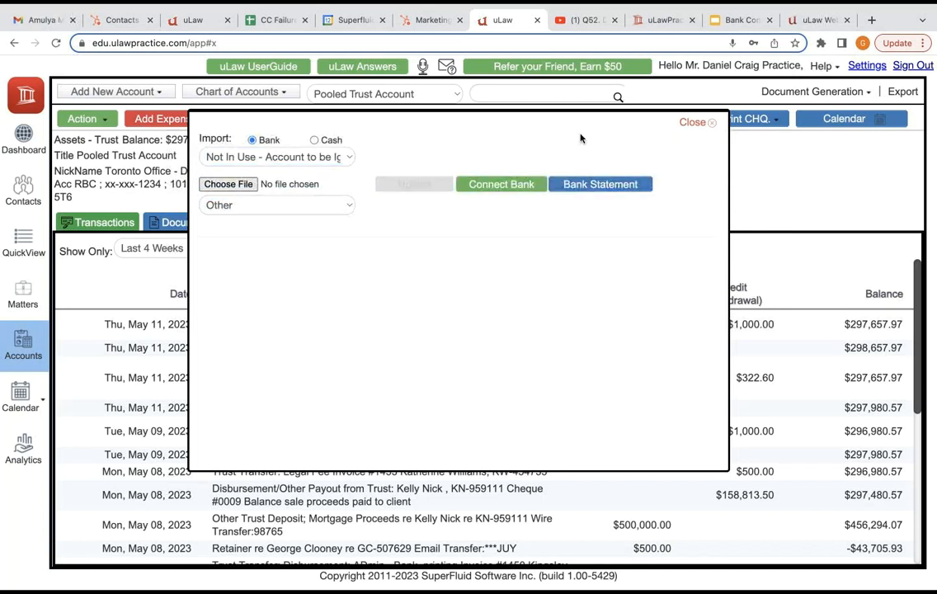
click(229, 184)
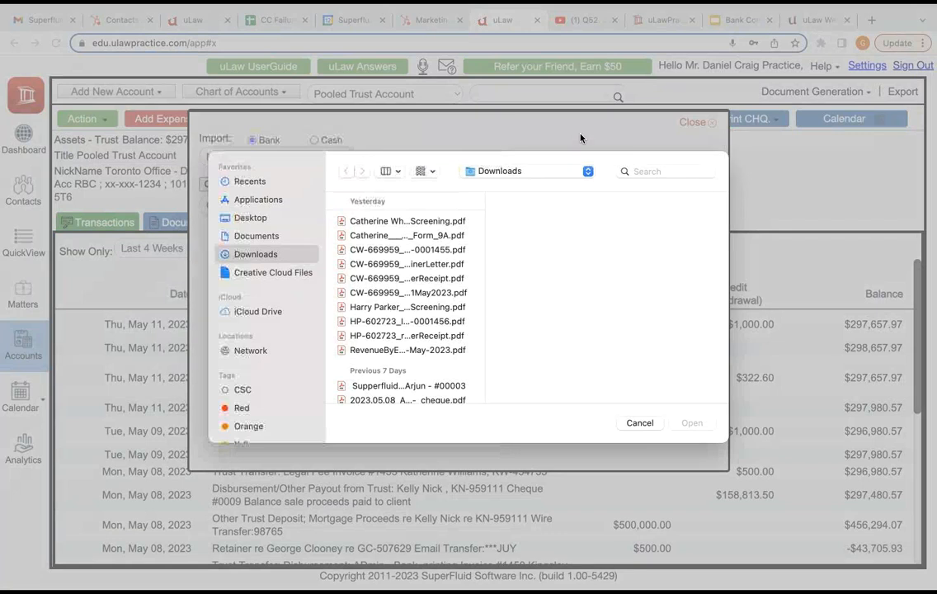
key(Escape)
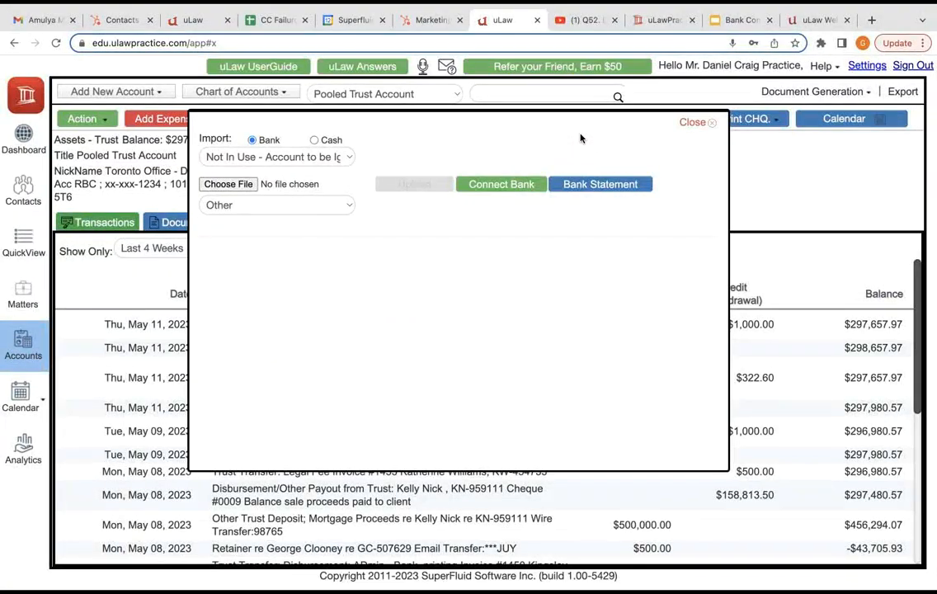
click(278, 206)
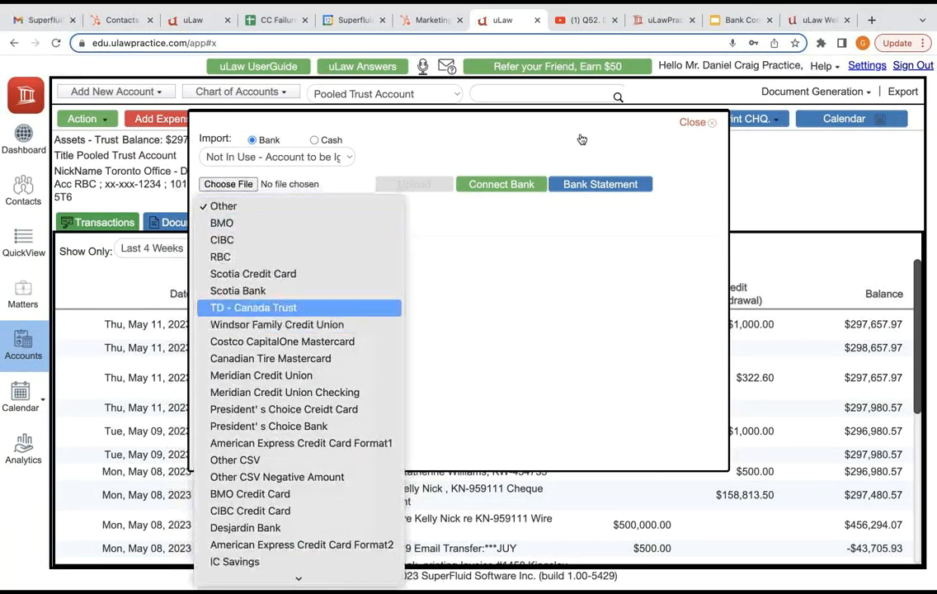
click(220, 257)
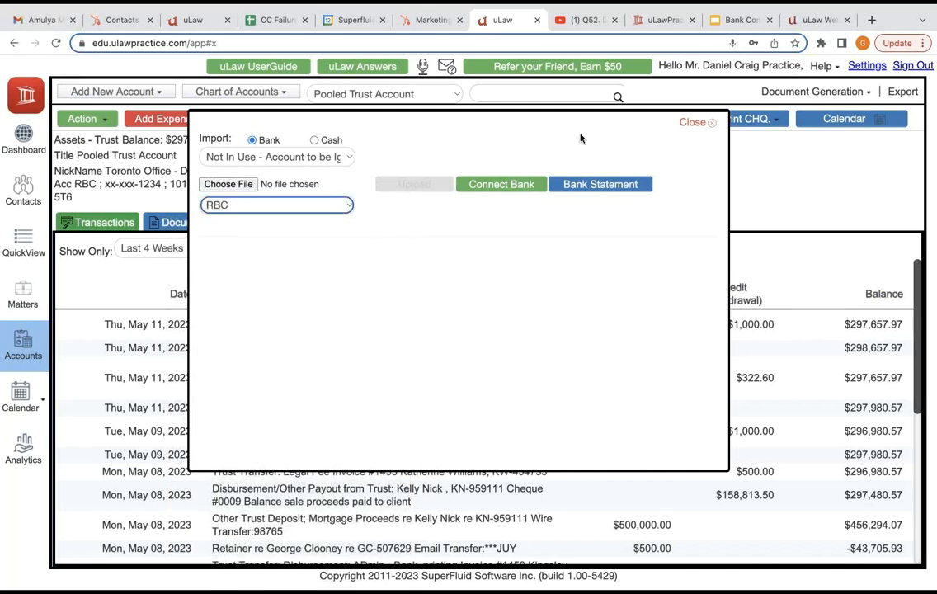
click(698, 123)
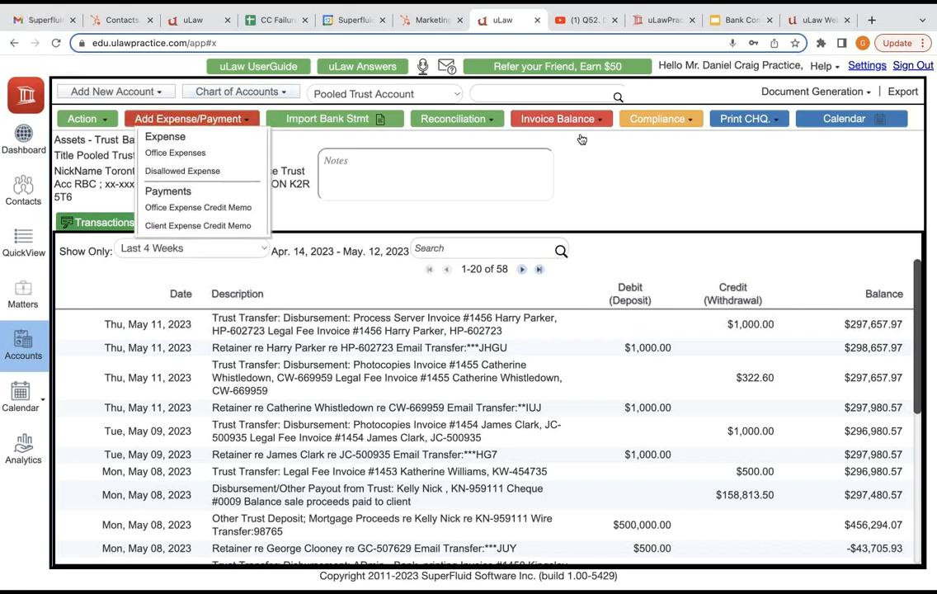
- Open a blank office expense entry to review its fields, and close it without saving
key(Down)
key(Return)
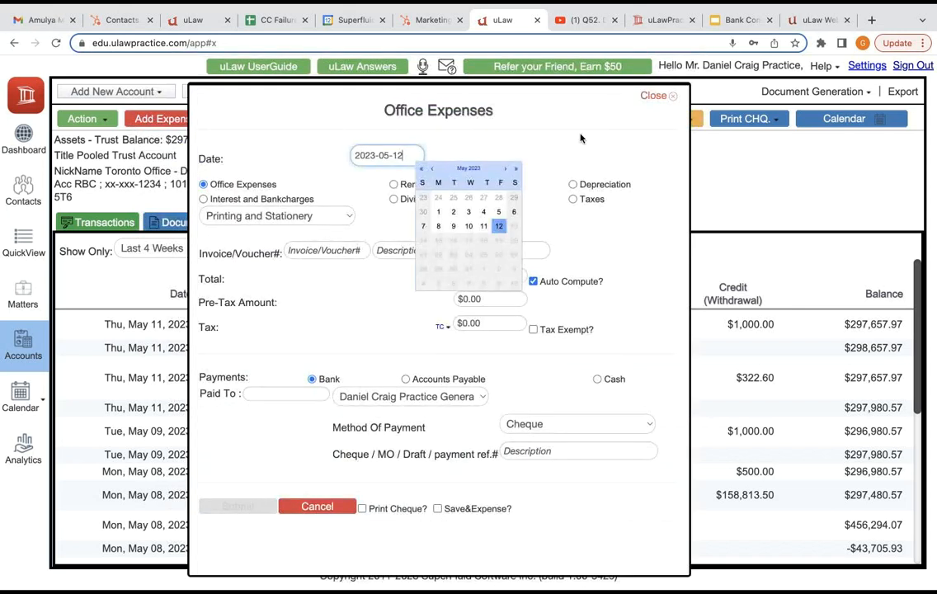
click(581, 135)
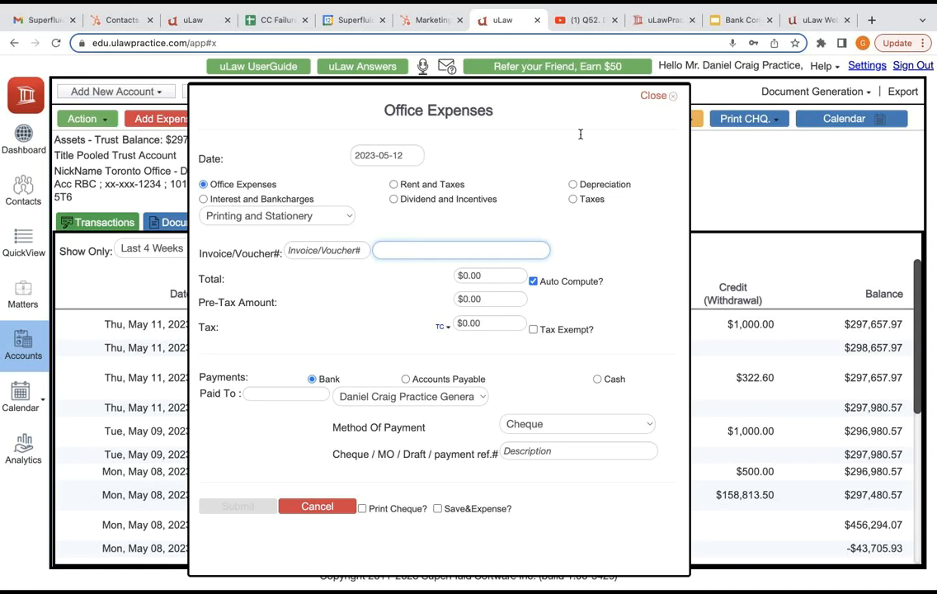
key(Escape)
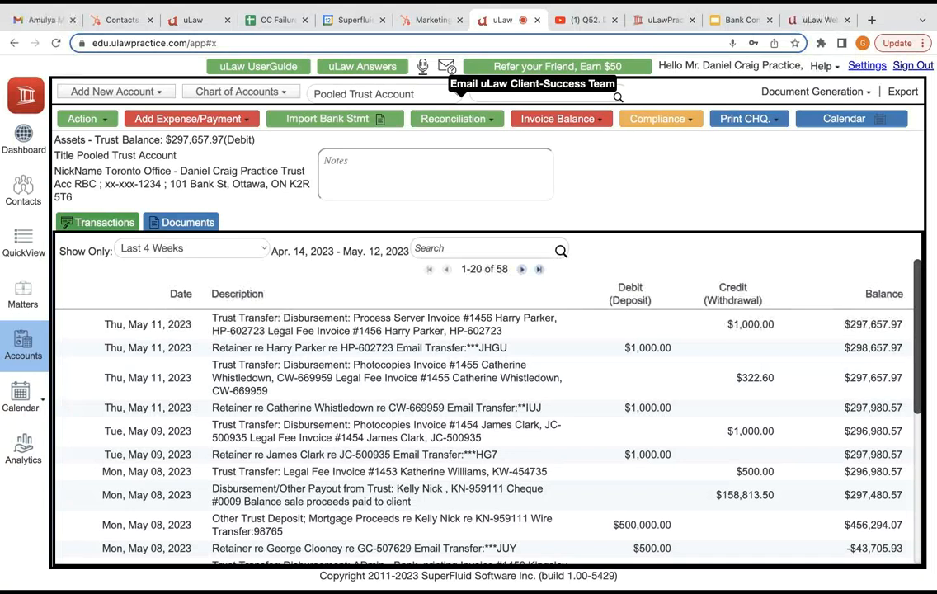
- Email uLaw support with "Invoice Deletion" as the reason, keeping the prefilled message and preferred time
click(447, 67)
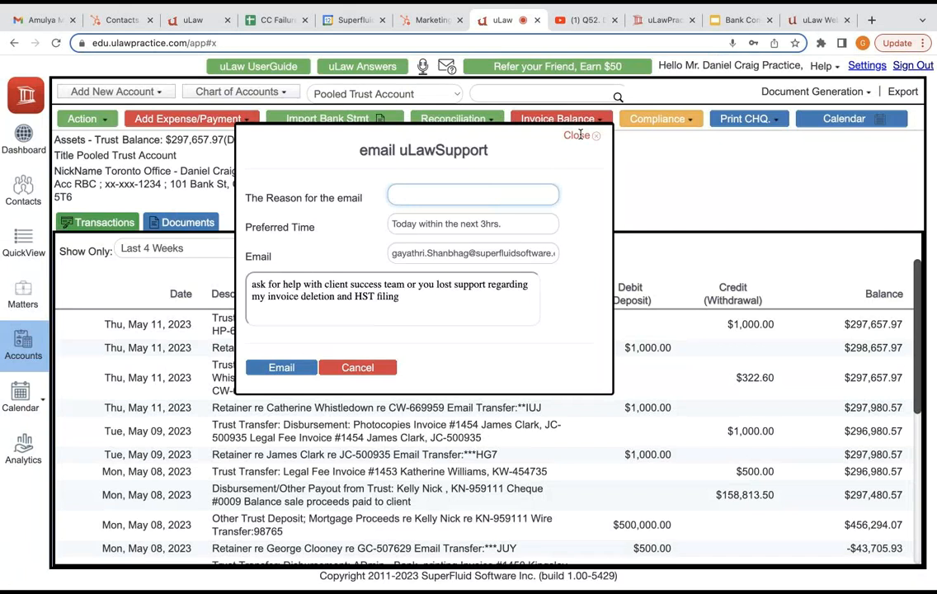
text(I)
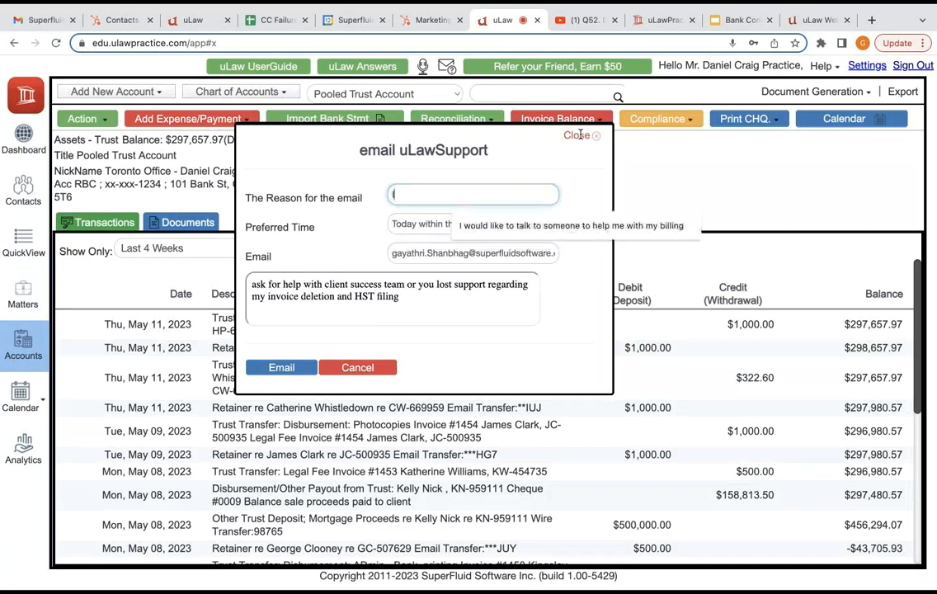
text(nvoice Deletion)
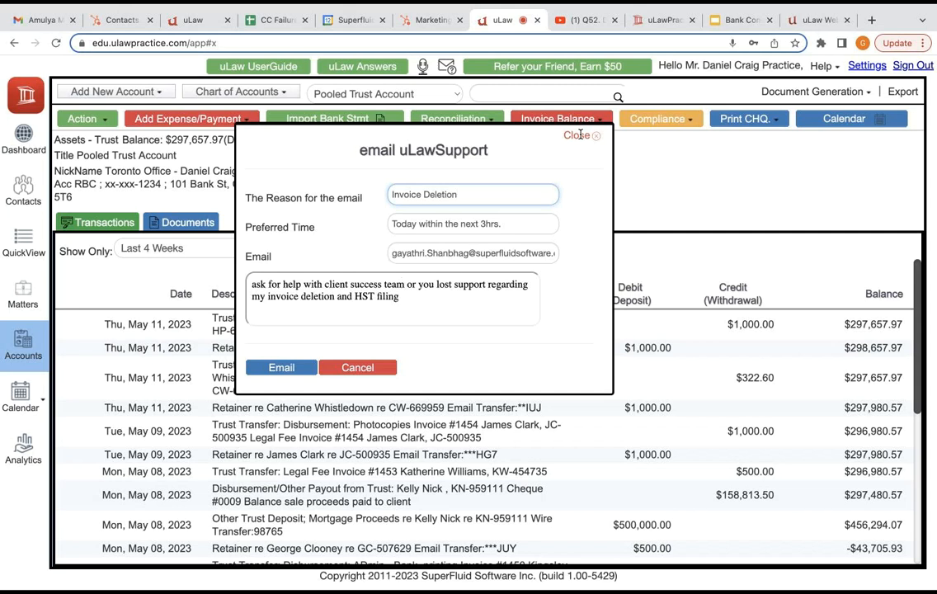
click(577, 135)
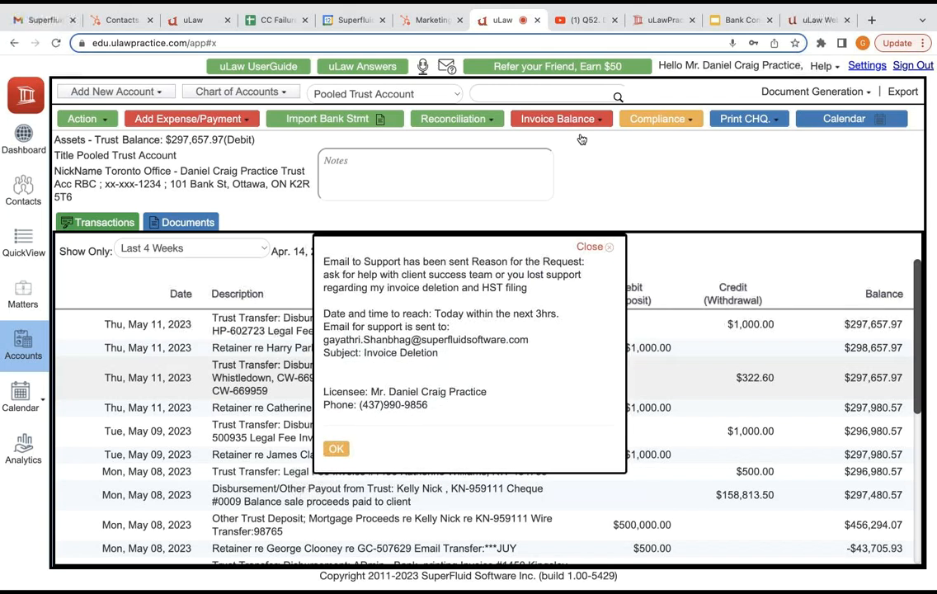
key(Return)
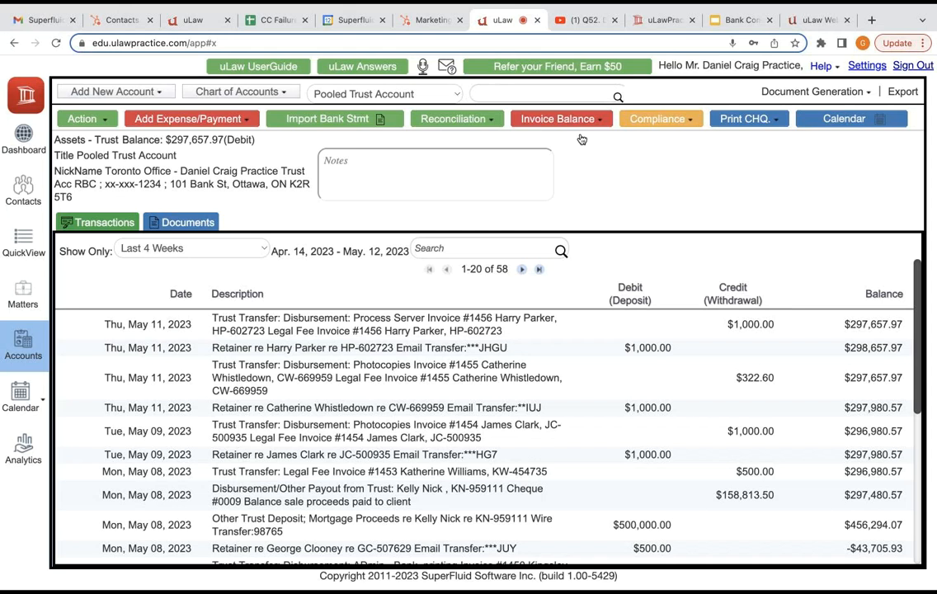
mouse_move(824, 66)
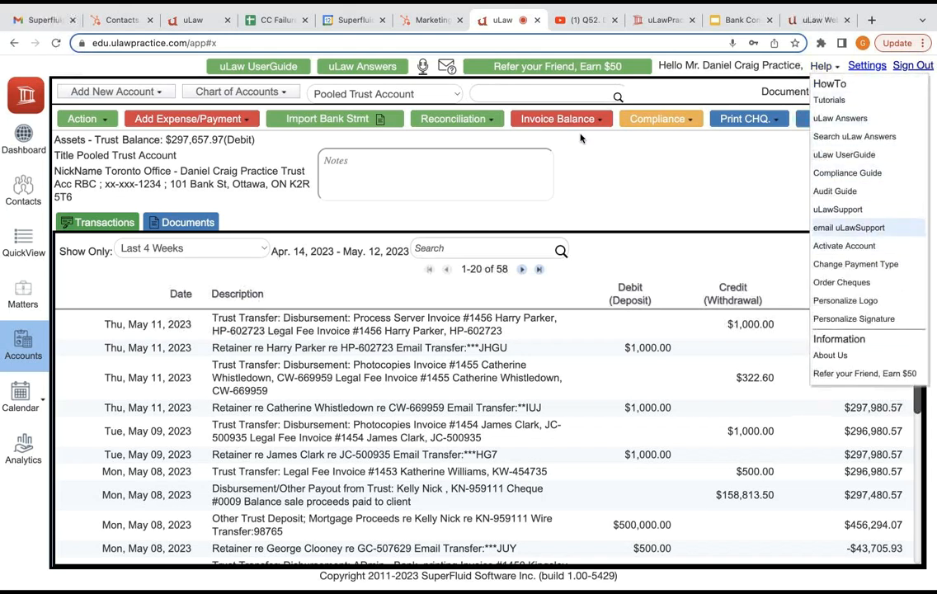
click(445, 172)
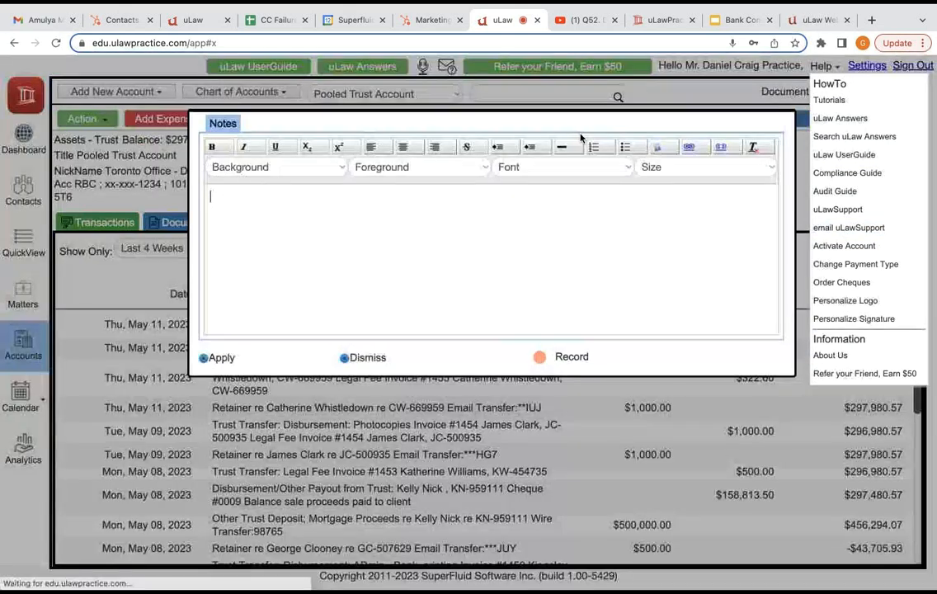
key(Escape)
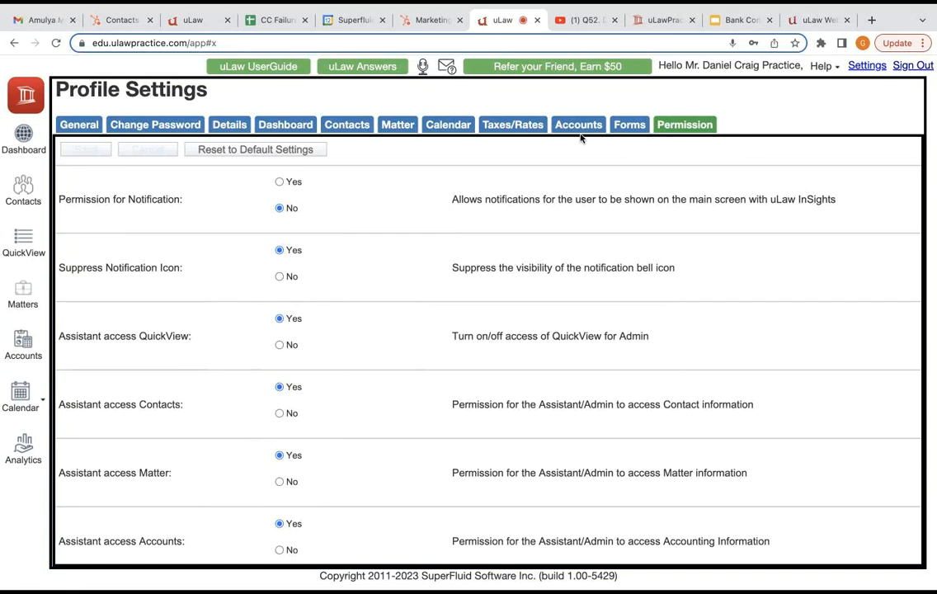
- Examine the permission settings for assistants, co-workers and accountants, down to the uLaw analytics email subscription
scroll(580, 138, down, 10)
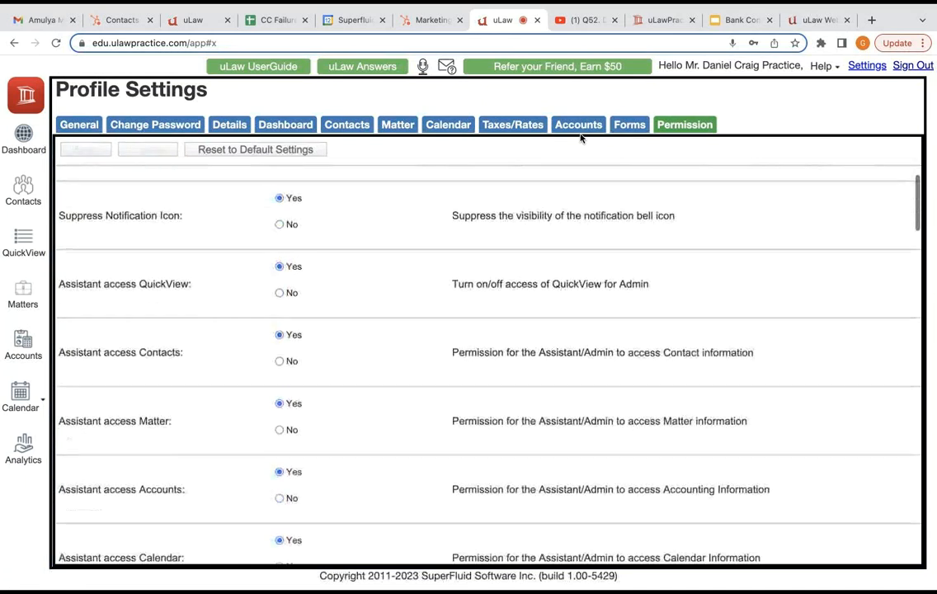
scroll(580, 138, down, 3)
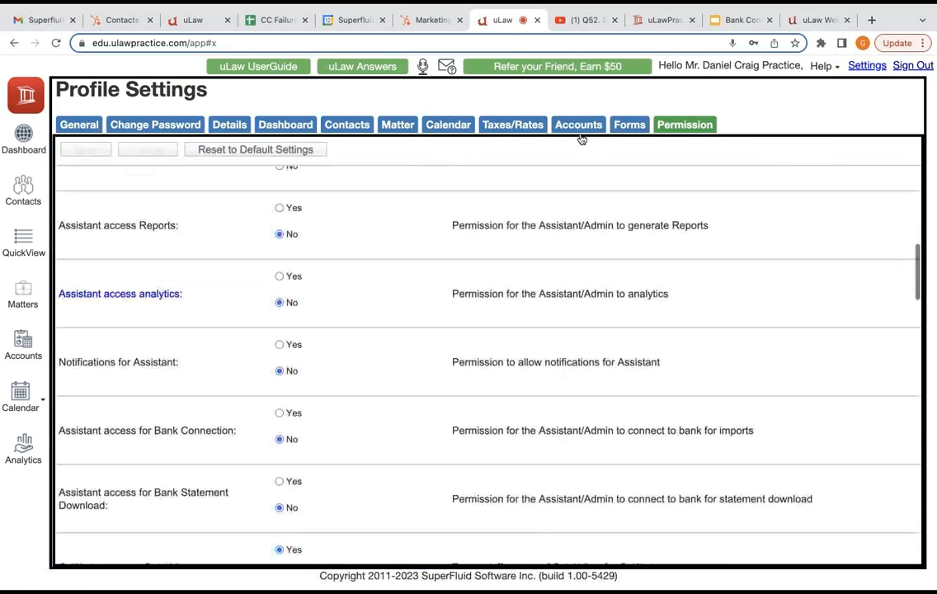
scroll(580, 138, down, 2)
scroll(579, 138, down, 8)
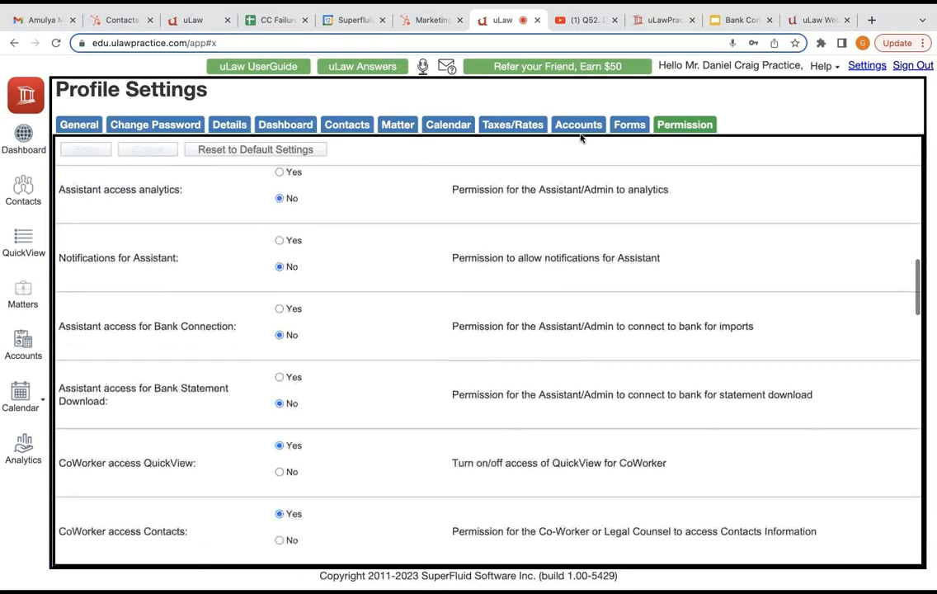
scroll(580, 138, down, 8)
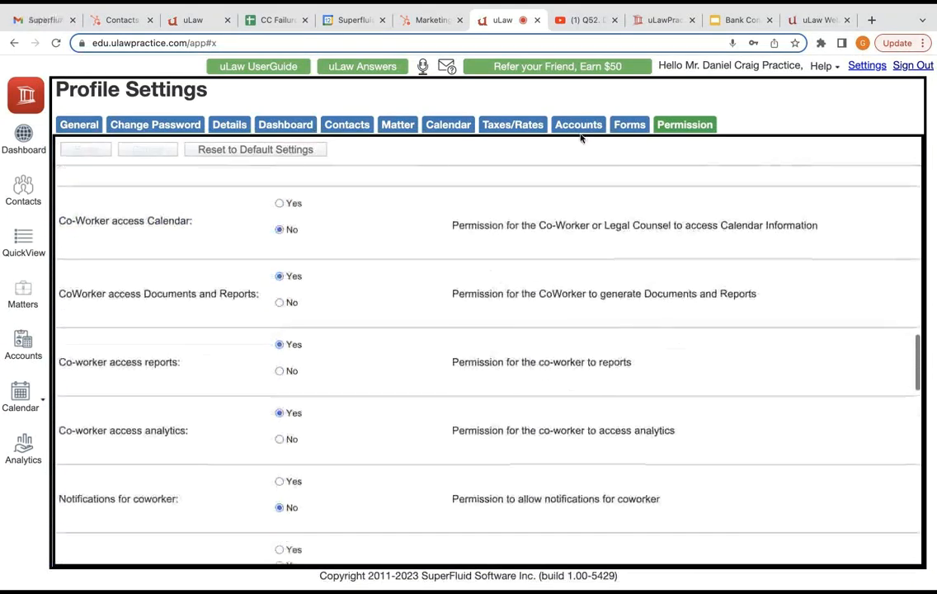
scroll(581, 139, down, 13)
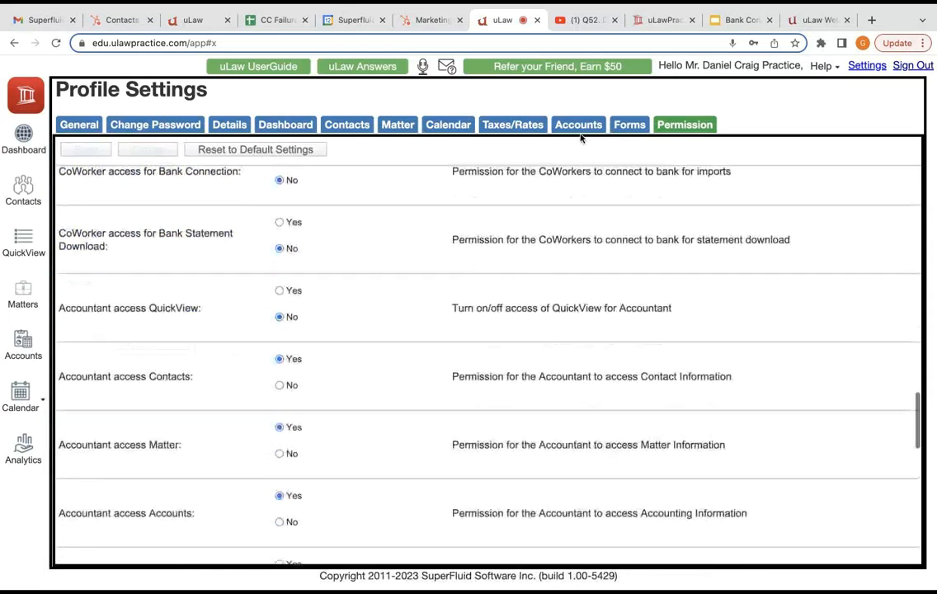
scroll(581, 138, down, 4)
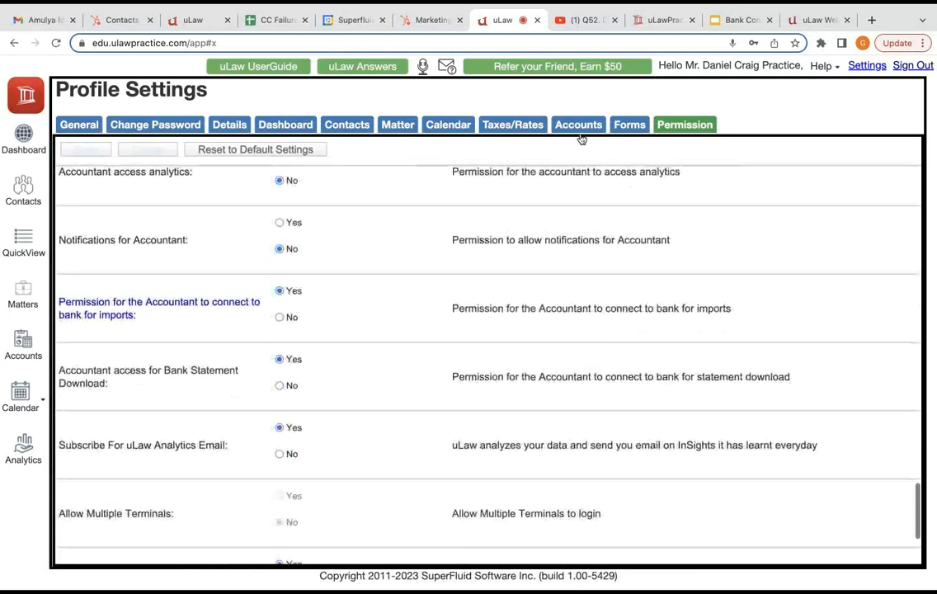
scroll(582, 138, down, 2)
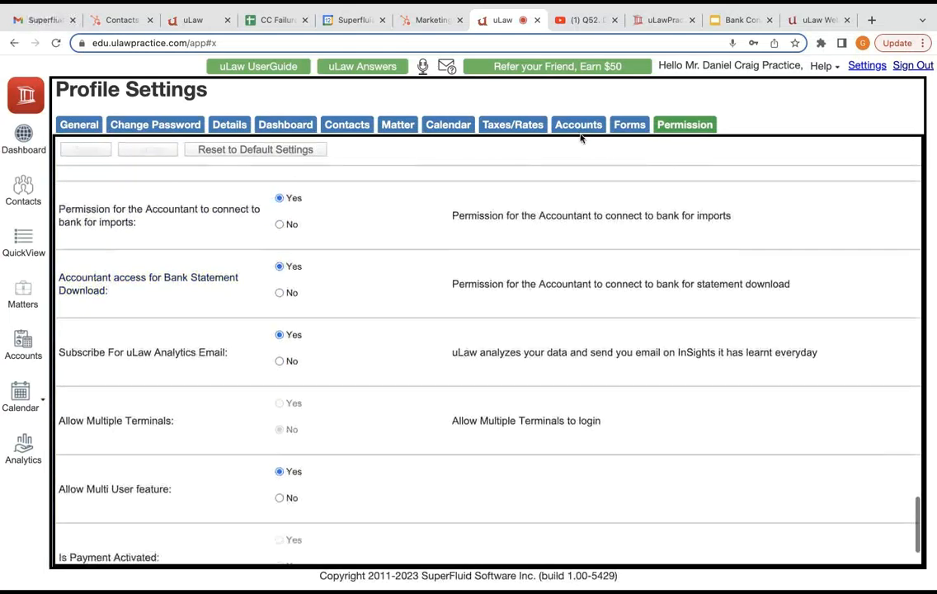
drag(58, 300, 818, 302)
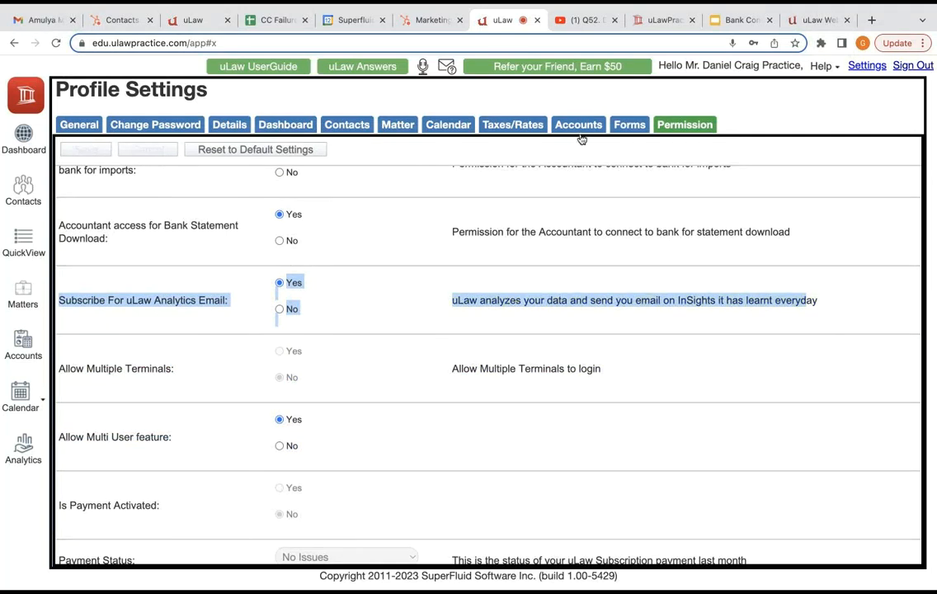
- Add a Drafting event dated 2023-05-12 to the Divorce matter, with the description "drafting completed on divorce and child custody"
click(23, 295)
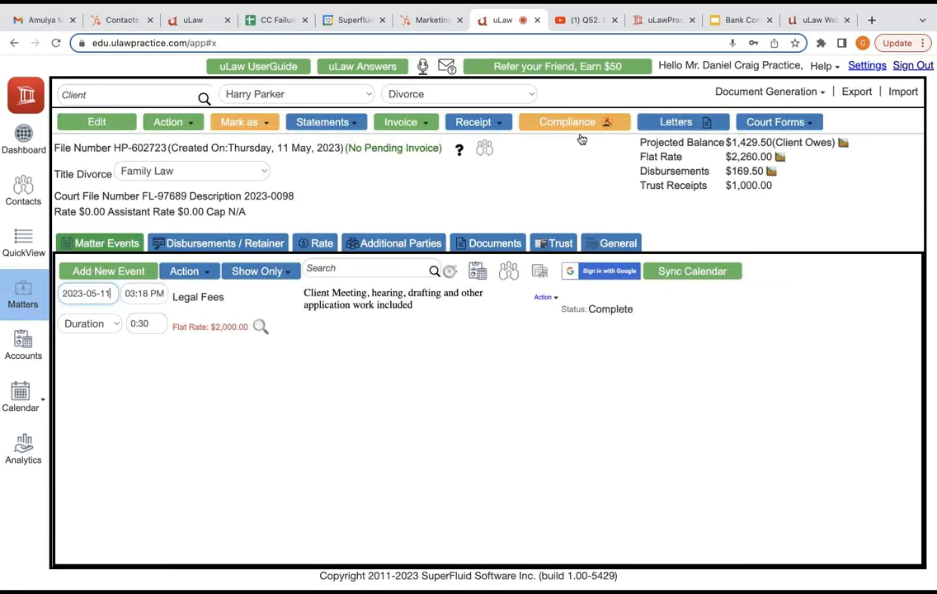
click(108, 271)
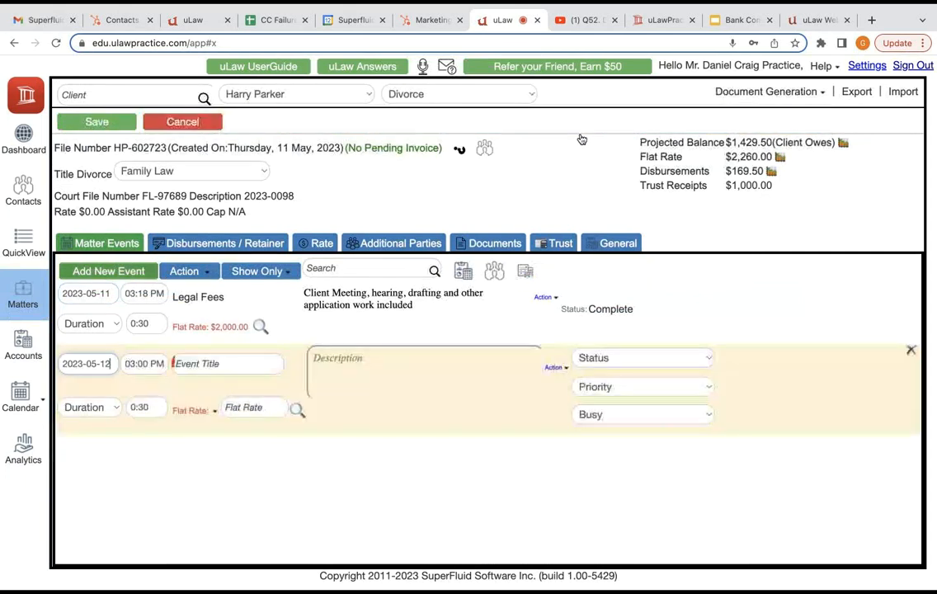
click(228, 364)
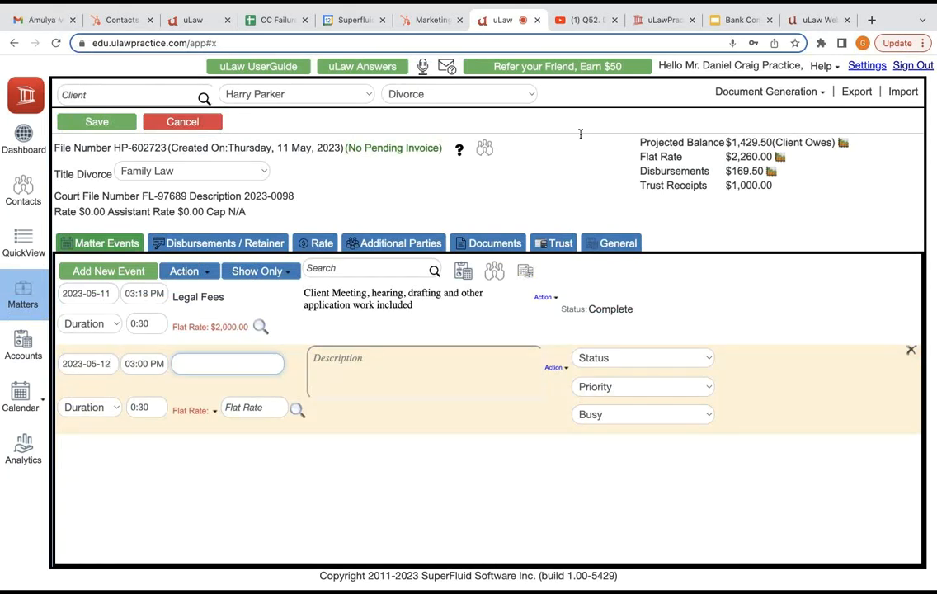
text(Draf)
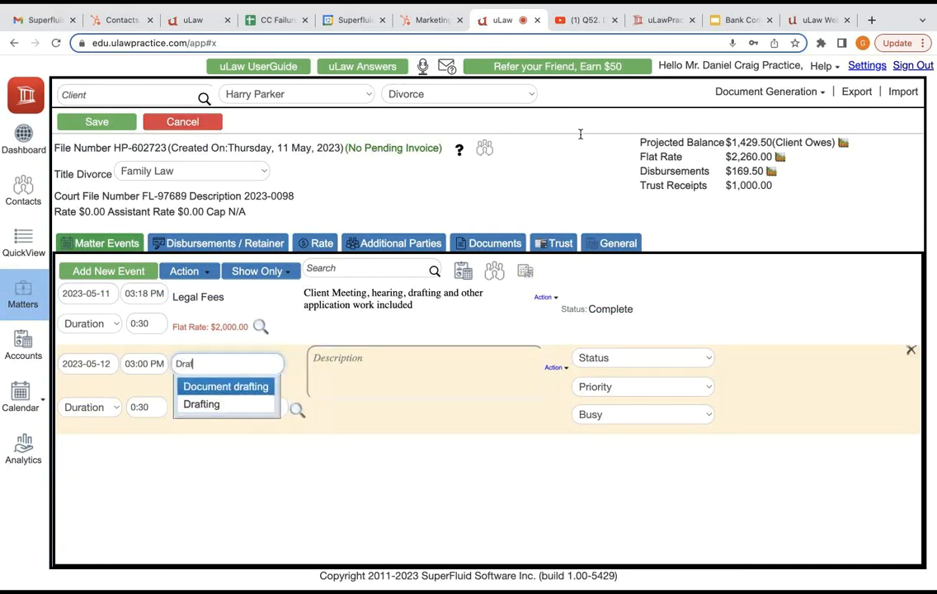
key(Down)
key(Down)
key(Return)
key(Tab)
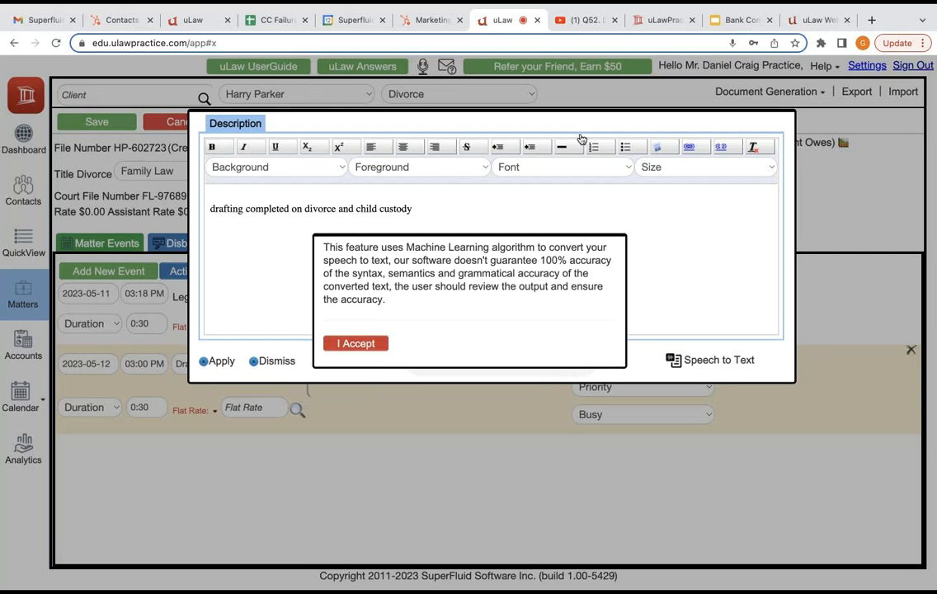
click(222, 361)
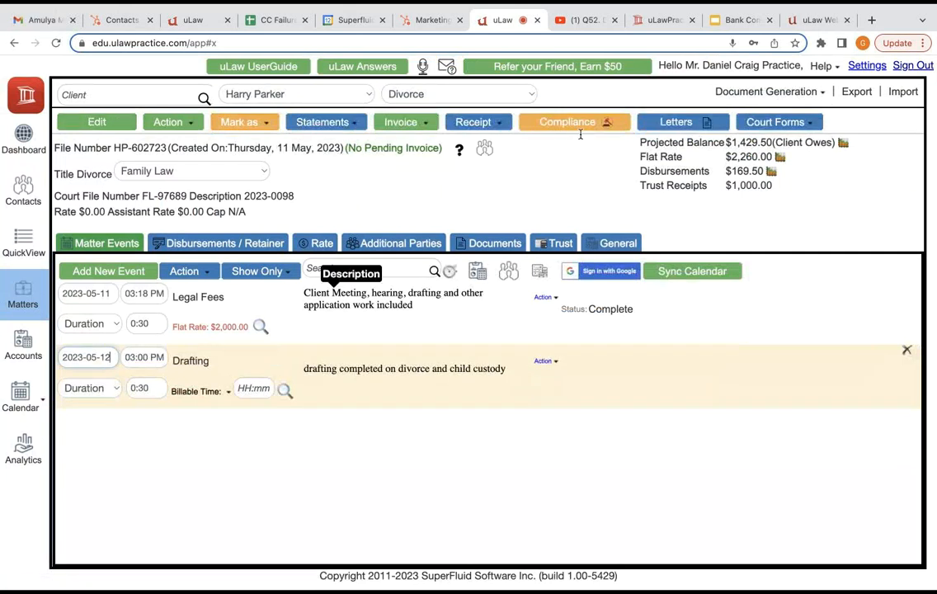
- Autofill the Drafting event with 0:30 of billable time and save the matter
key(Tab)
key(Tab)
key(Tab)
key(Tab)
key(Return)
key(Down)
key(Down)
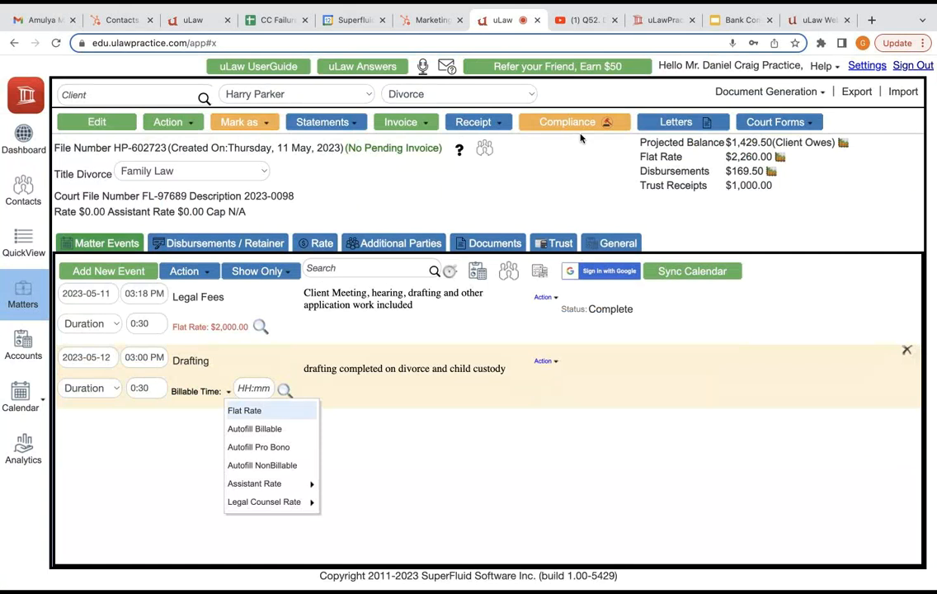
key(Return)
click(97, 122)
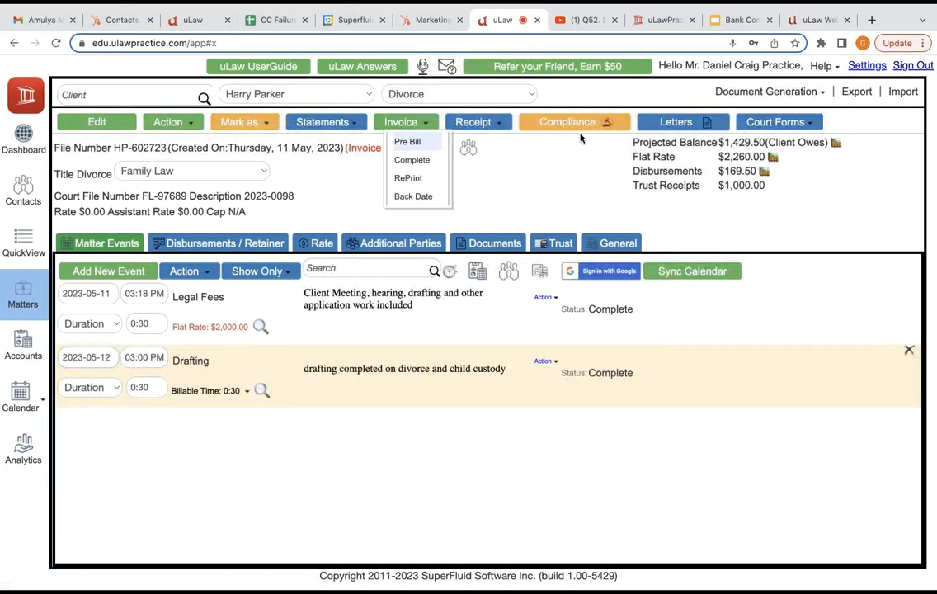
- Generate a pre-bill invoice for the Divorce matter and check the drafting description on it
click(407, 142)
click(518, 475)
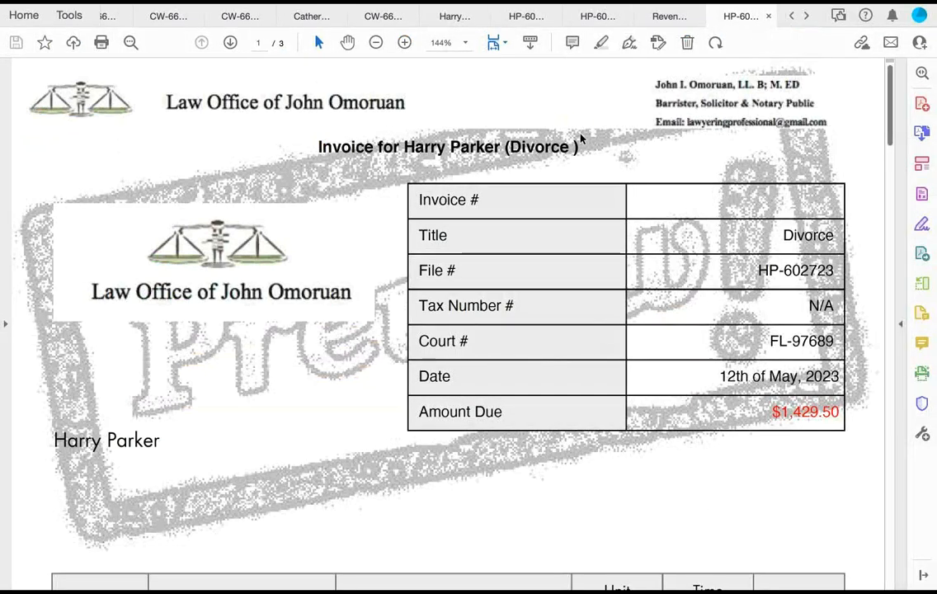
scroll(582, 138, down, 5)
scroll(579, 134, up, 1)
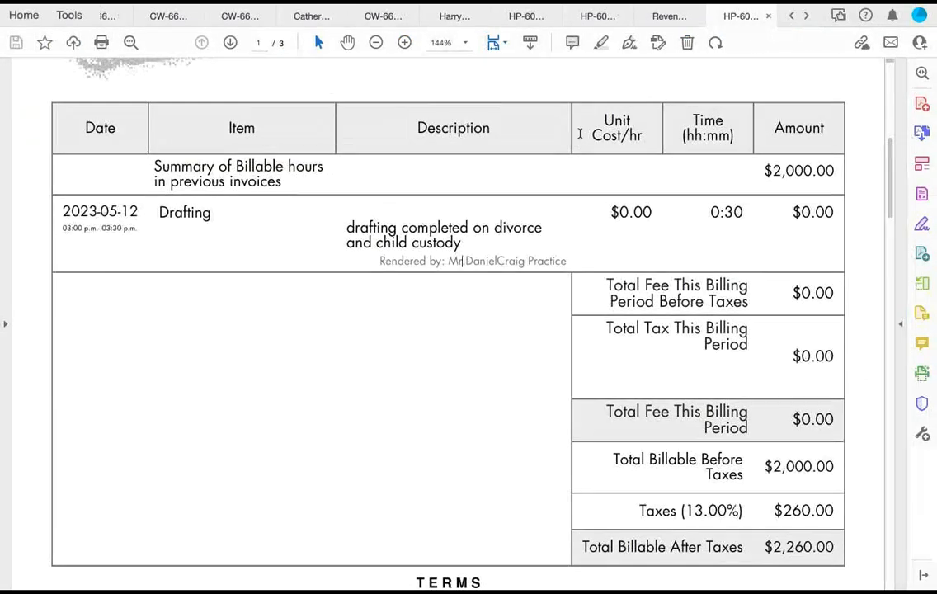
drag(466, 261, 348, 227)
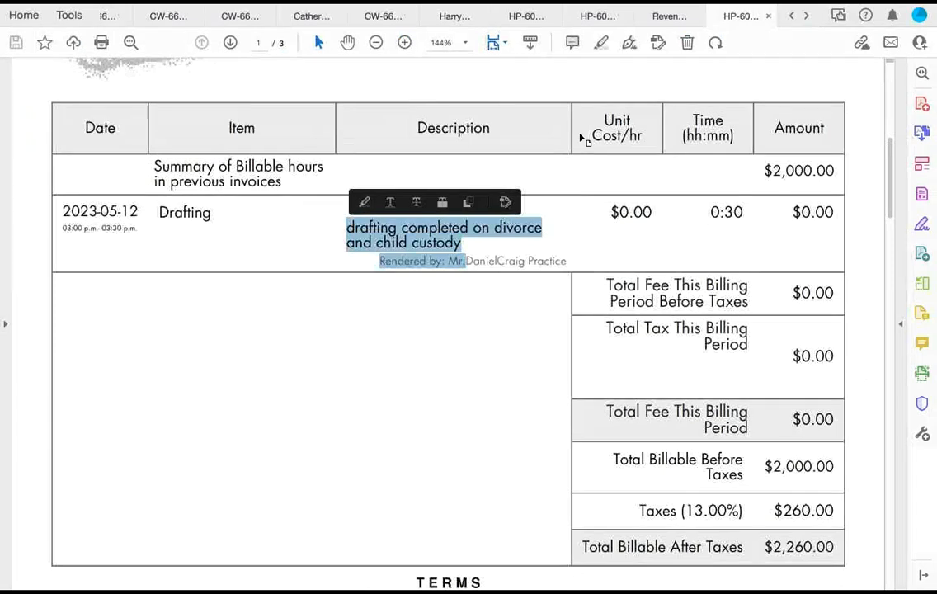
key(super+Tab)
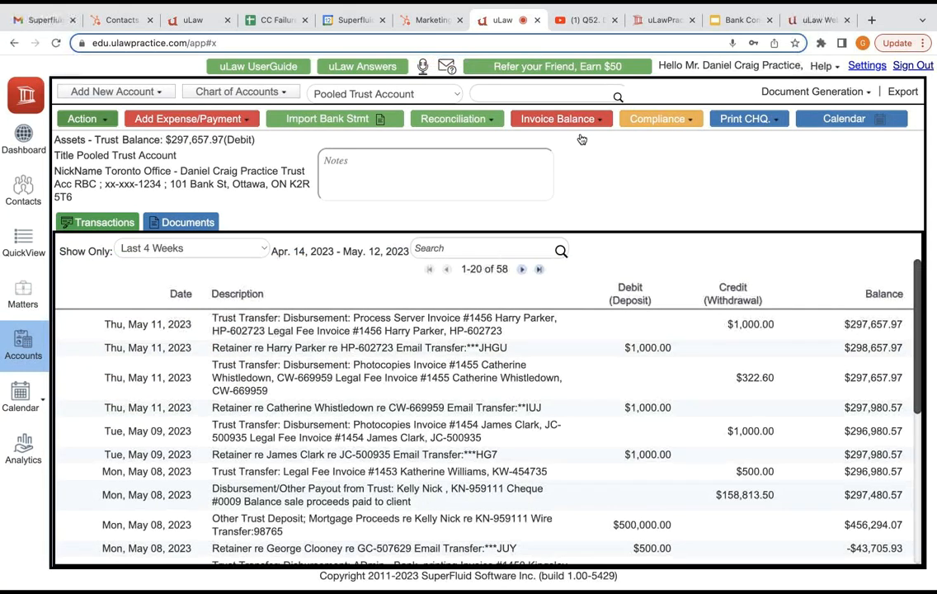
- Enable admin mode from the Pooled Trust Account
click(88, 119)
mouse_move(103, 321)
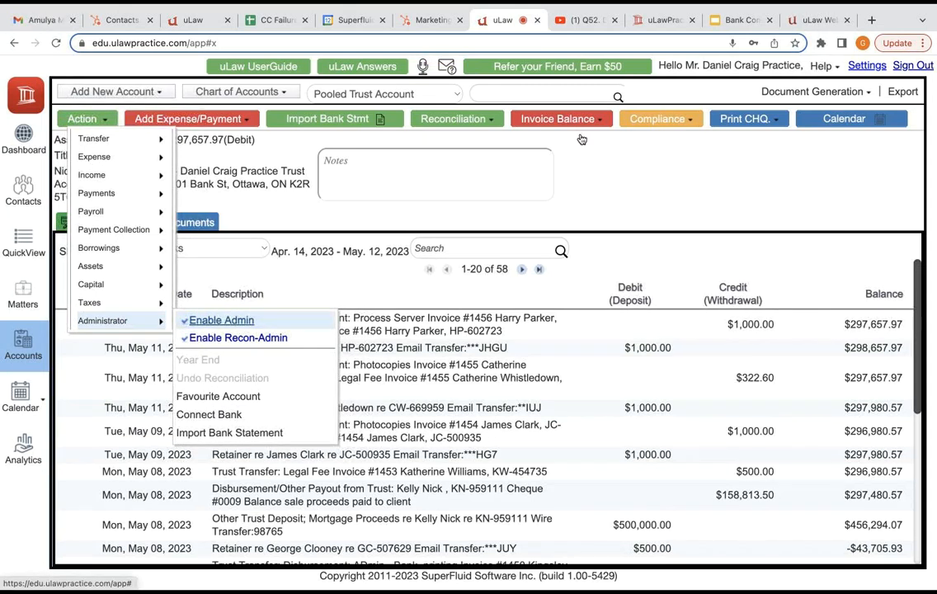
click(221, 320)
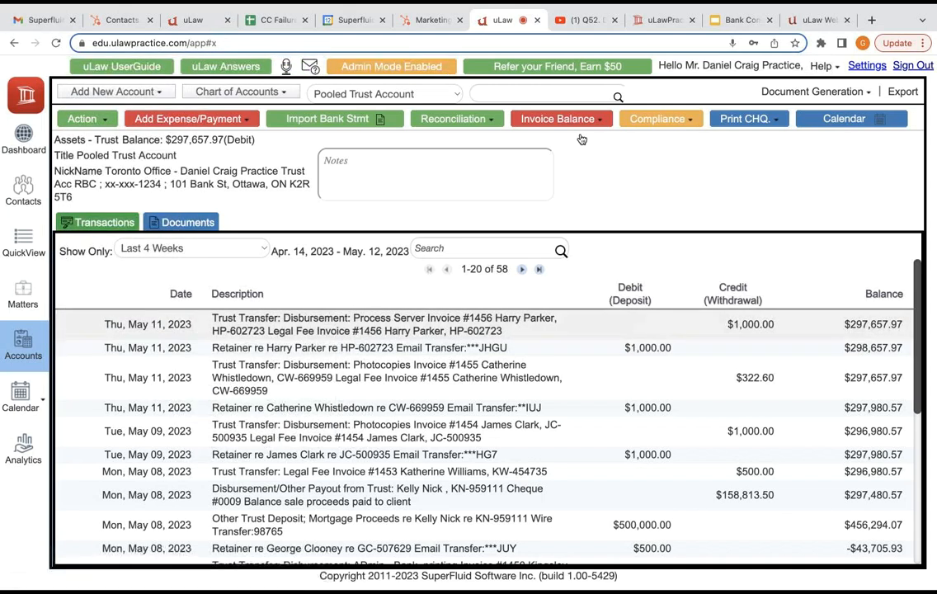
click(83, 119)
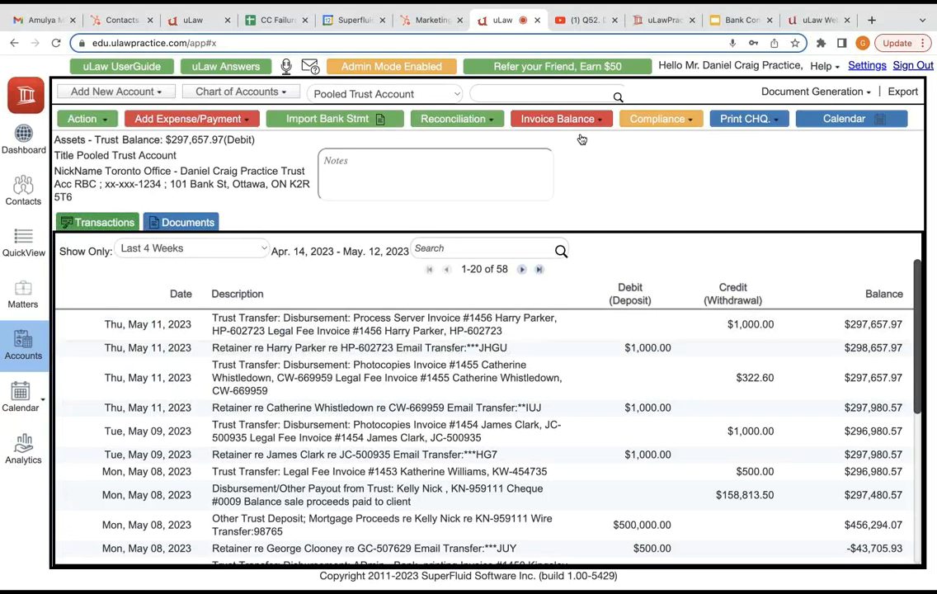
- Open invoice deletion for the Divorce matter to review the invoice's postings, and close it
click(23, 295)
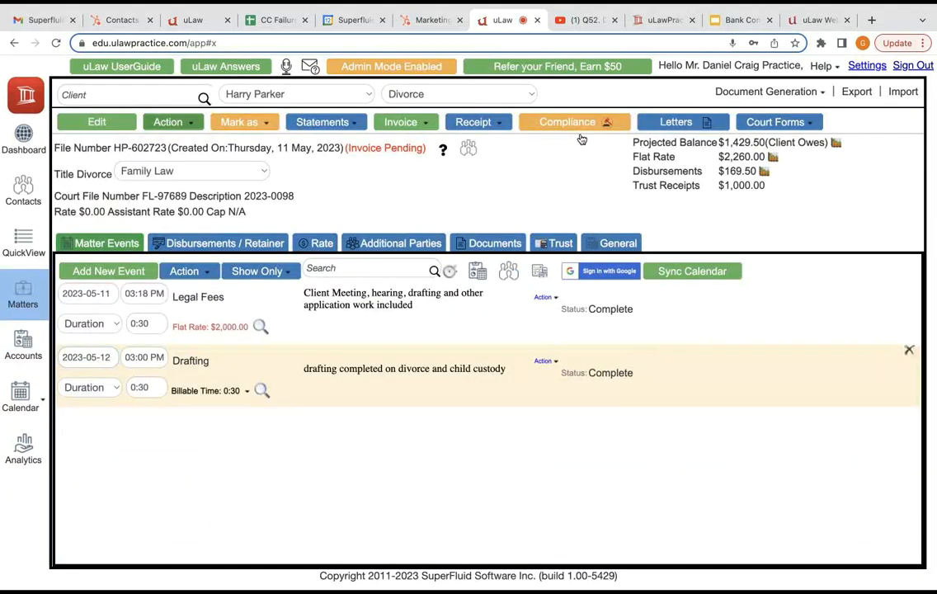
click(173, 122)
scroll(223, 495, down, 1)
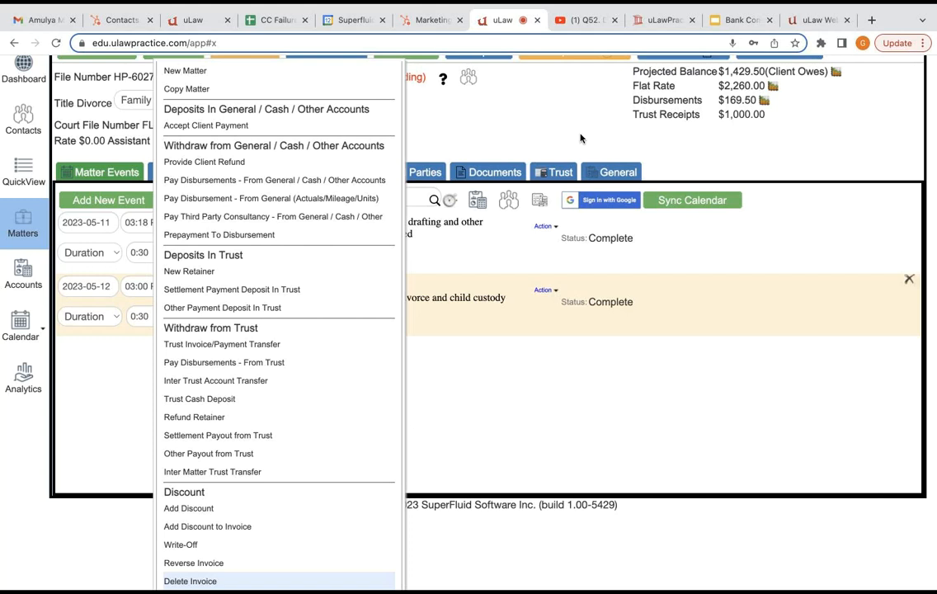
key(Return)
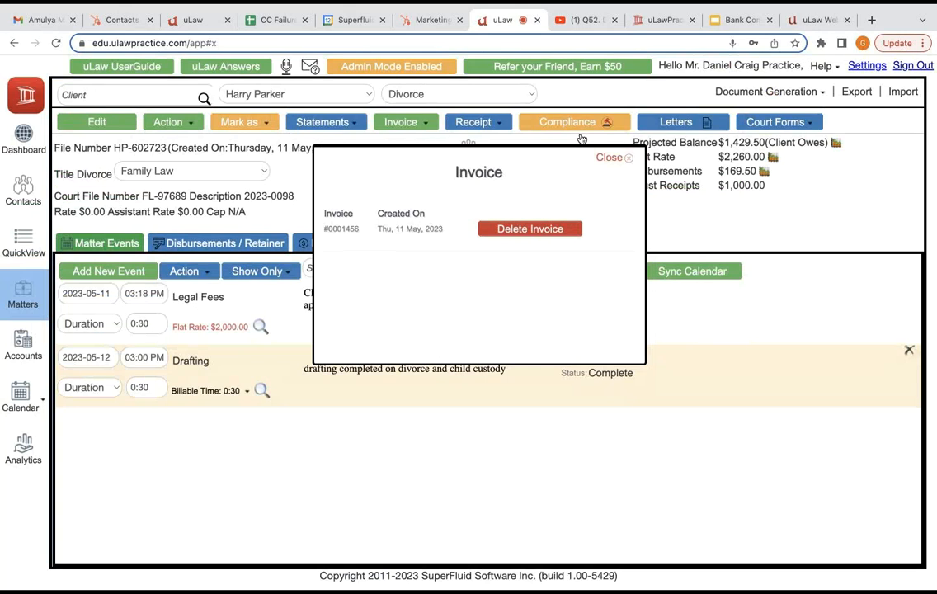
click(581, 138)
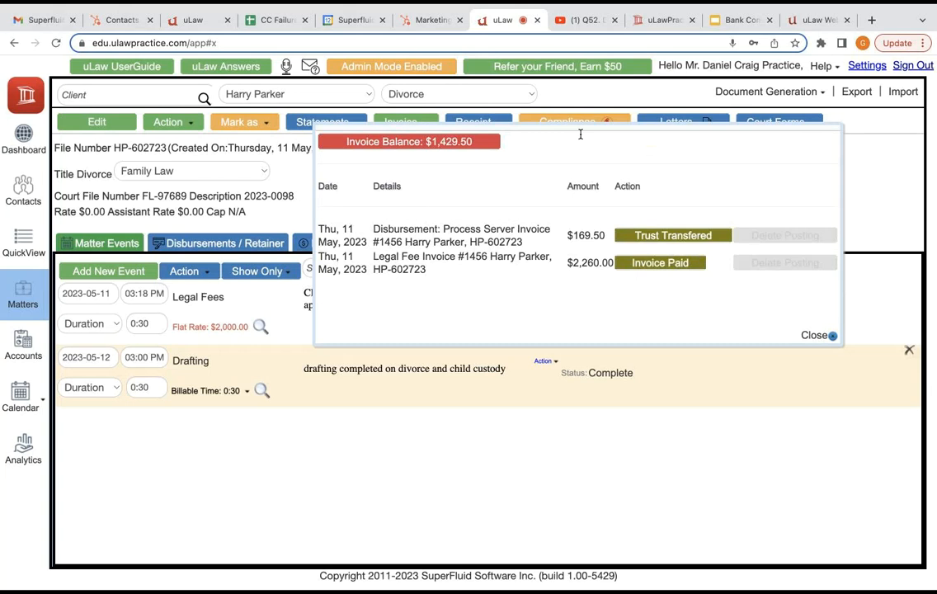
key(Escape)
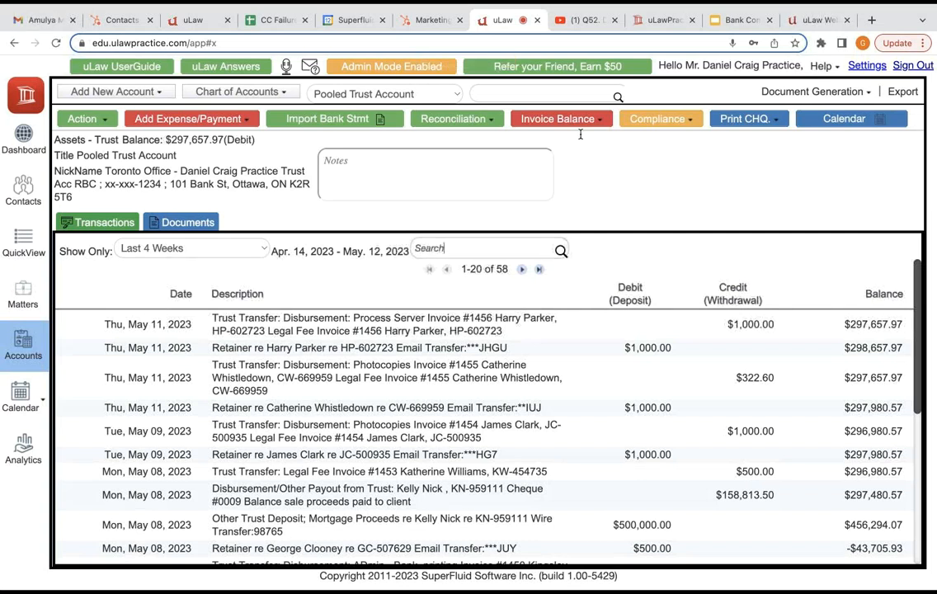
- Filter the Pooled Trust Account transactions by the client's surname and delete the May 11, 2023 trust transfer of $1,000.00
text(Park)
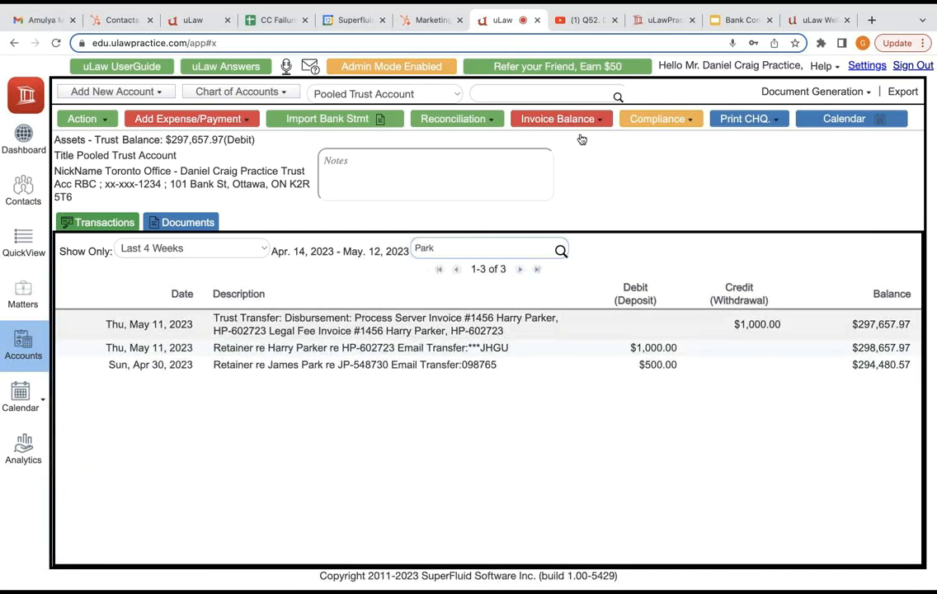
click(740, 324)
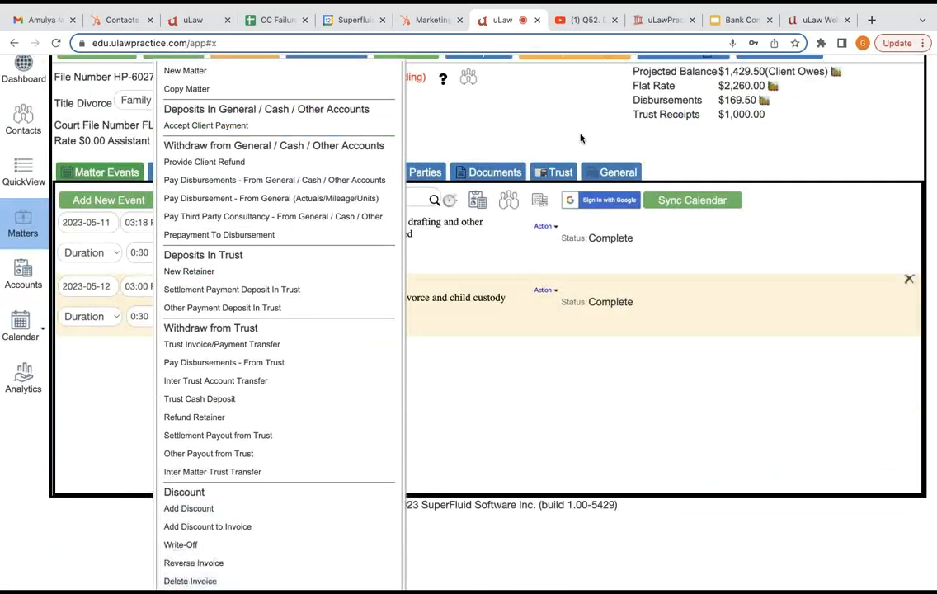
- Delete the Divorce matter's invoice by releasing its disbursement and docket and deleting both the $169.50 and $2,260.00 postings
click(191, 582)
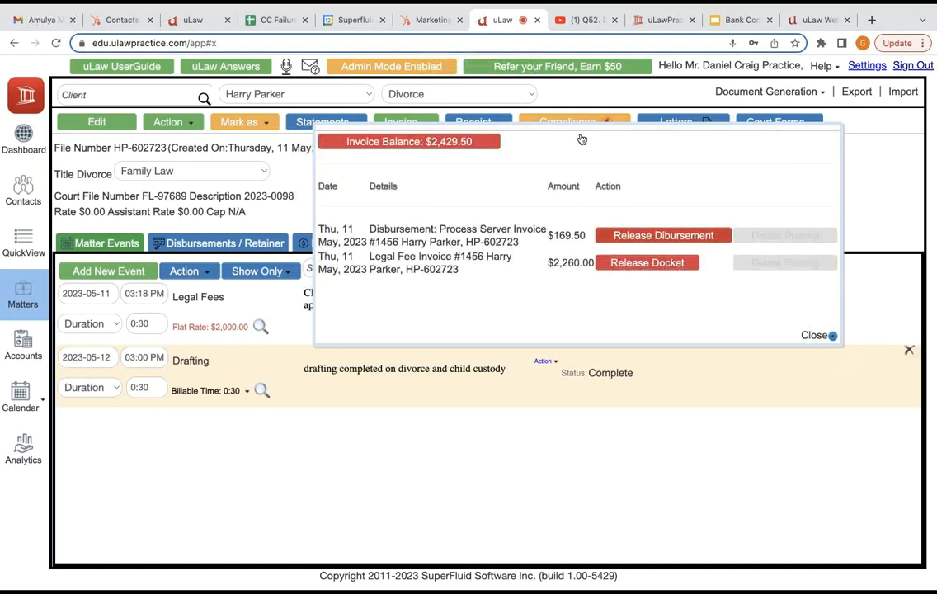
click(663, 236)
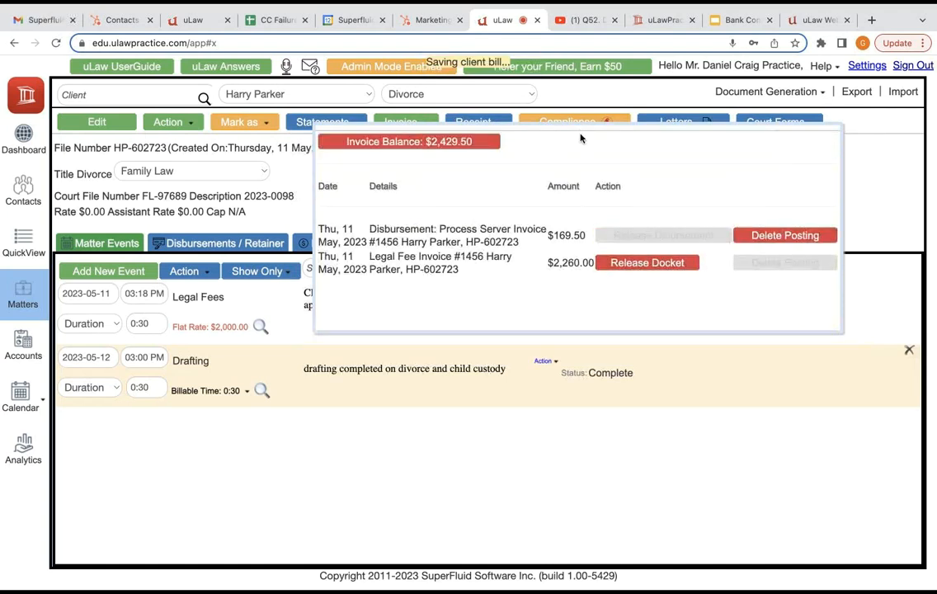
click(785, 236)
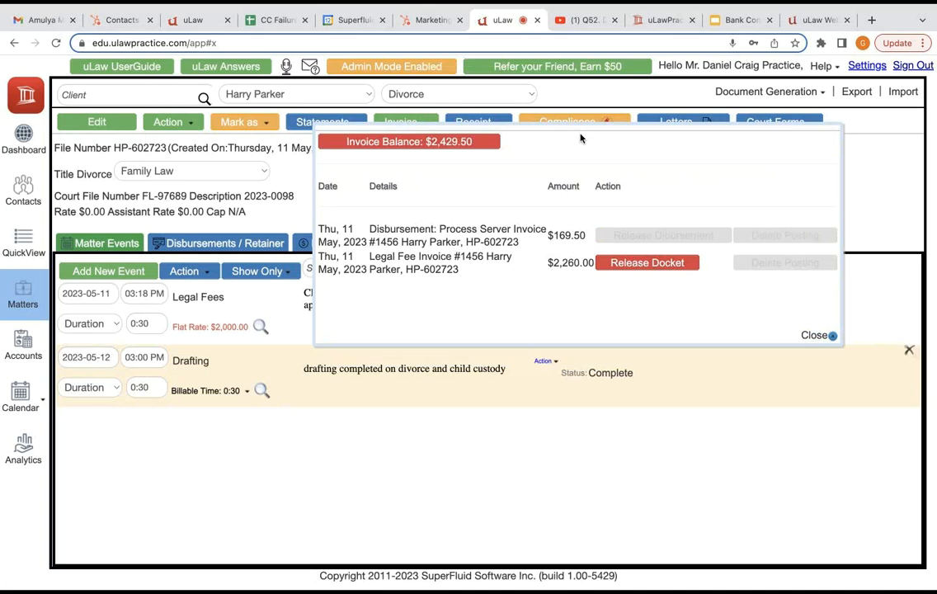
click(647, 263)
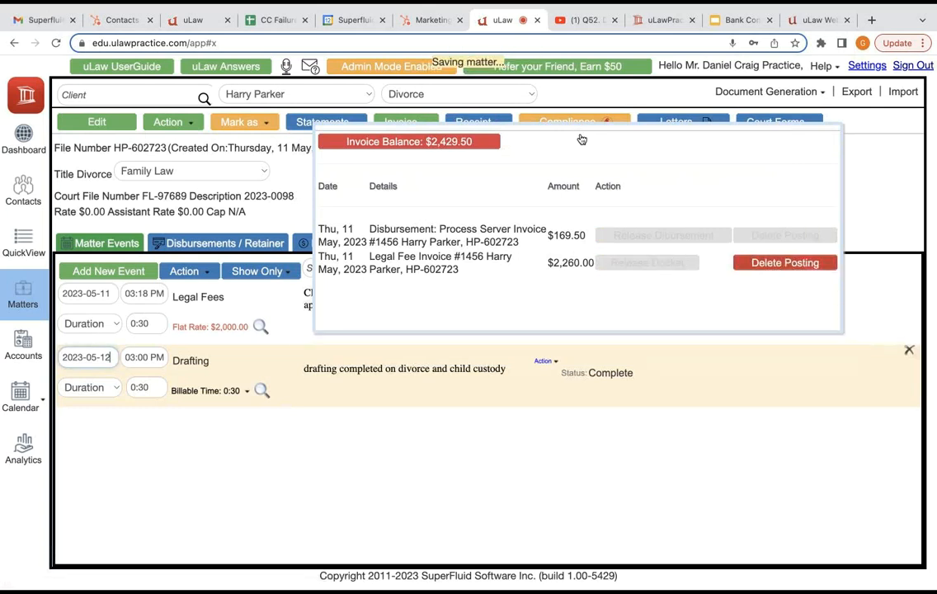
click(784, 262)
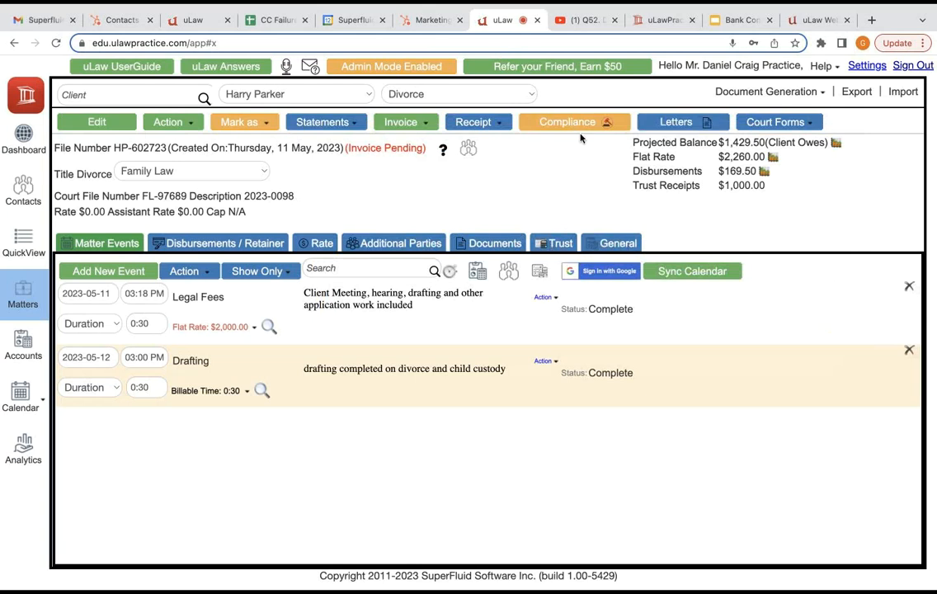
- Complete a new invoice for the Divorce matter, view its PDF, and return to the trust transfer form in uLaw
click(405, 122)
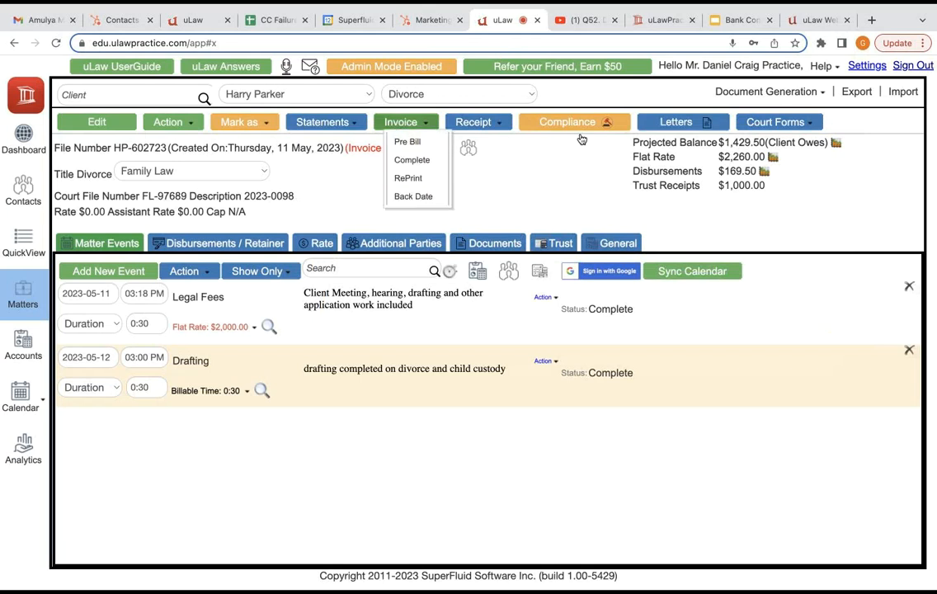
click(414, 159)
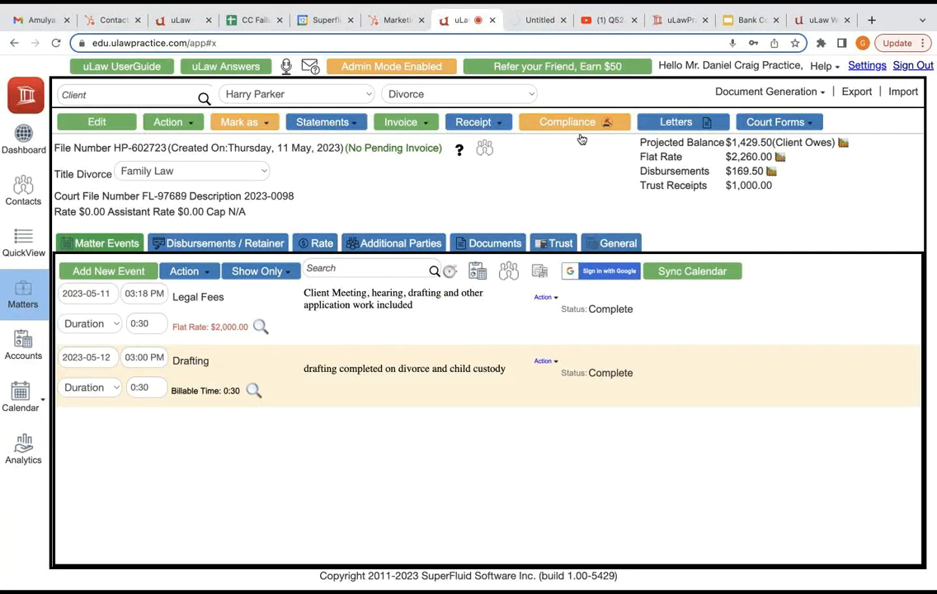
click(580, 132)
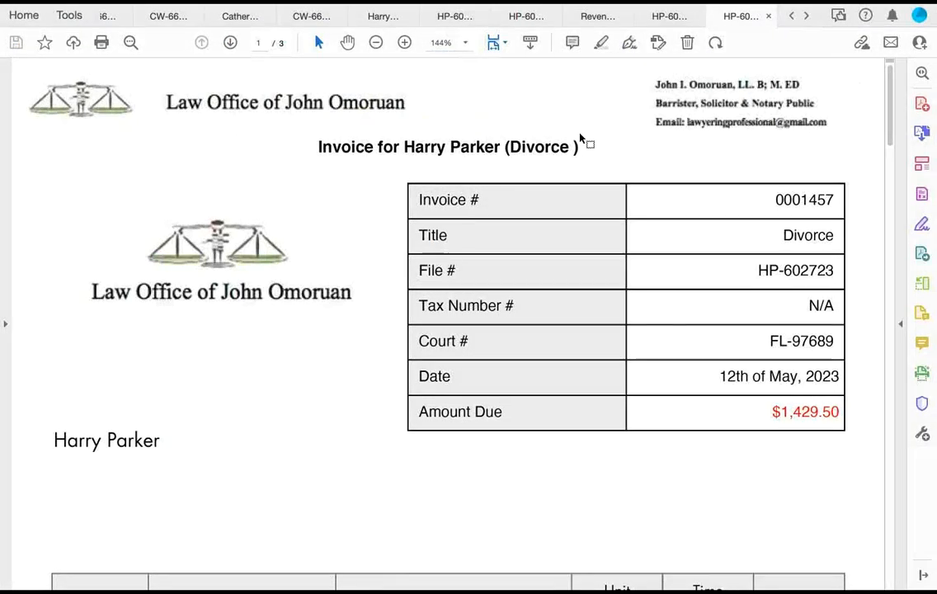
key(ctrl+Left)
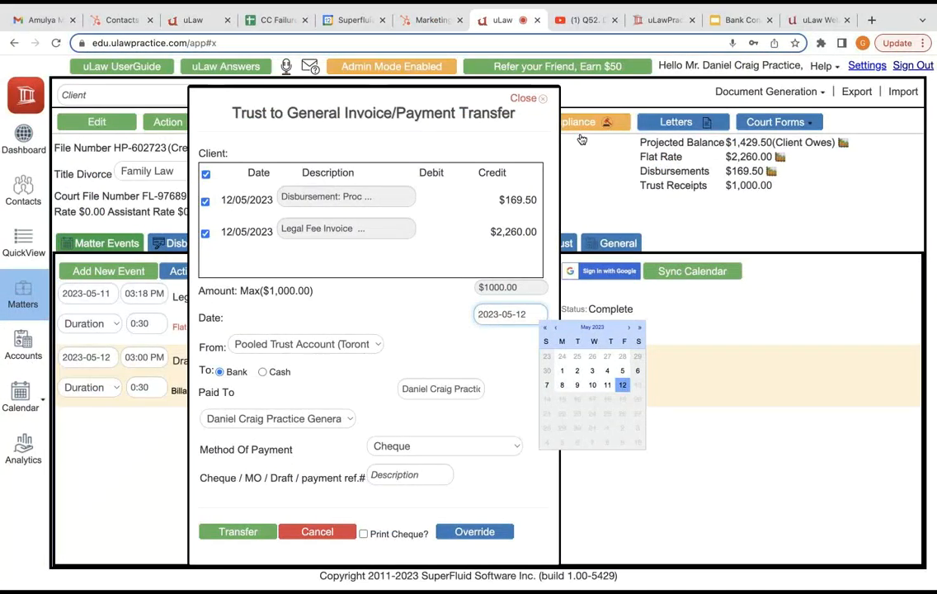
- Transfer $1,000.00 from the Pooled Trust Account to the practice's general account by Electronic Fund Transfer with payment reference 98765432
click(444, 446)
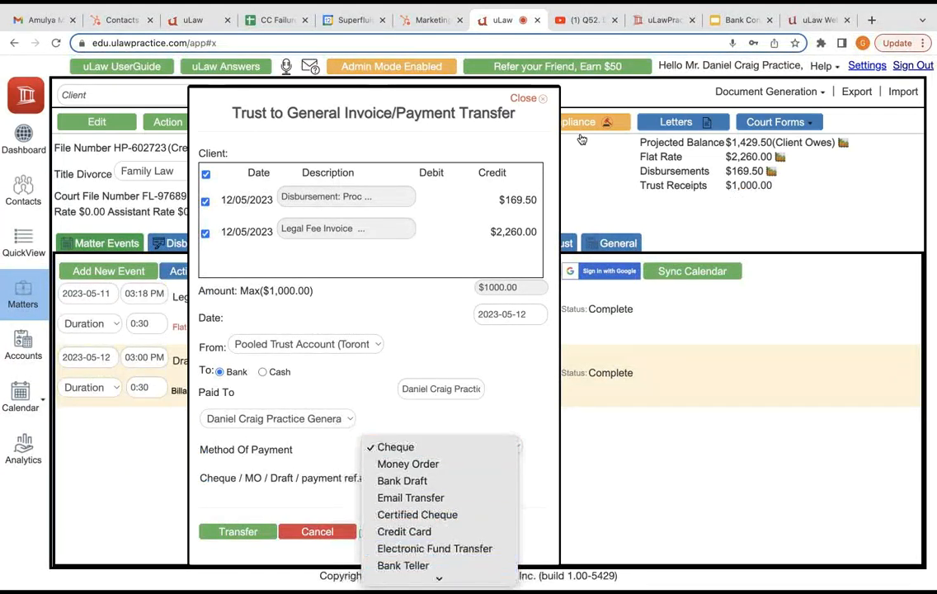
key(Return)
key(Tab)
text(98765432)
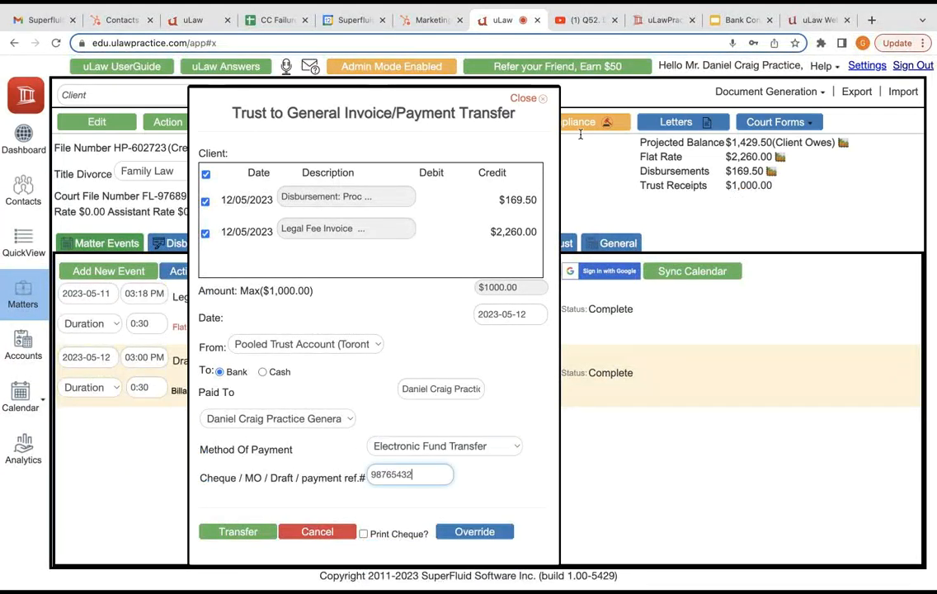
key(Return)
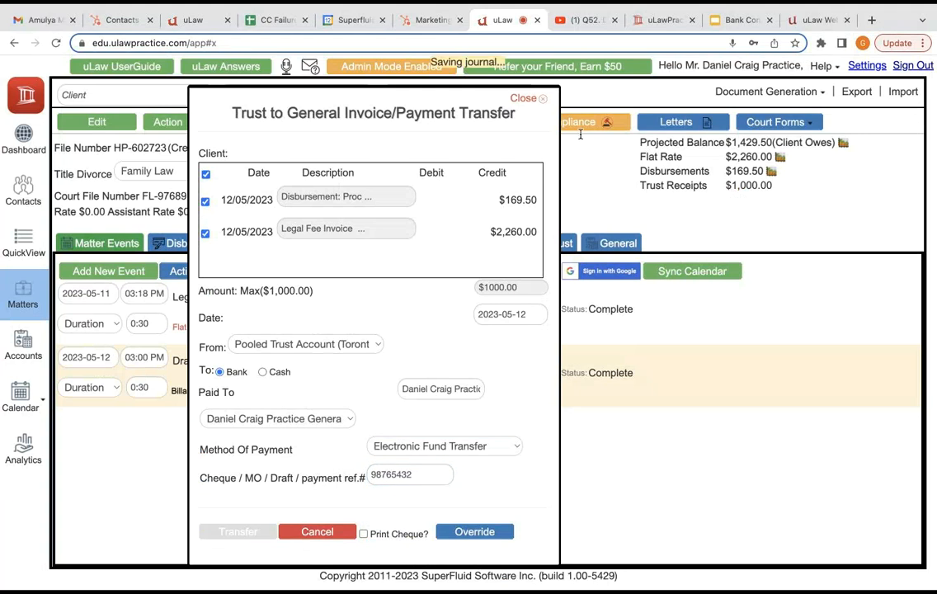